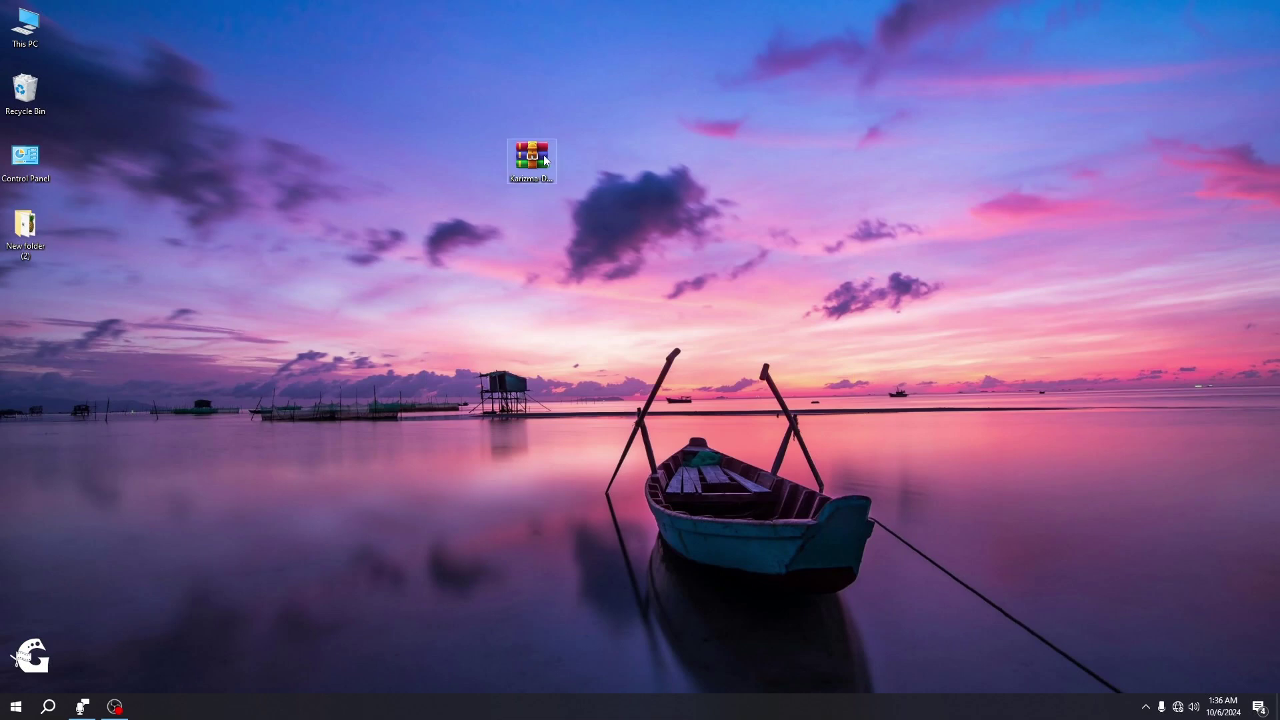
Move the Karizma-DesignSmart_4.0 archive higher and verify in Properties that it is 23.4 GB.
left_click_drag(531, 158, 584, 133)
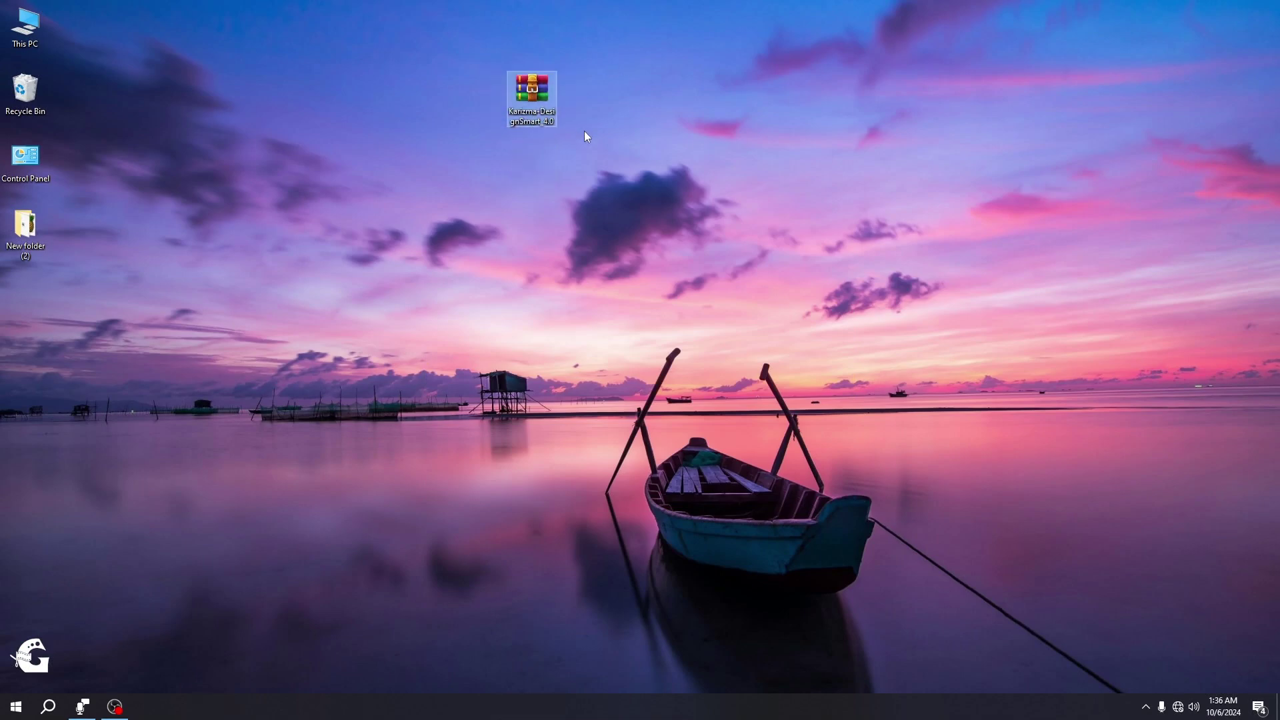
right_click(526, 111)
left_click(577, 378)
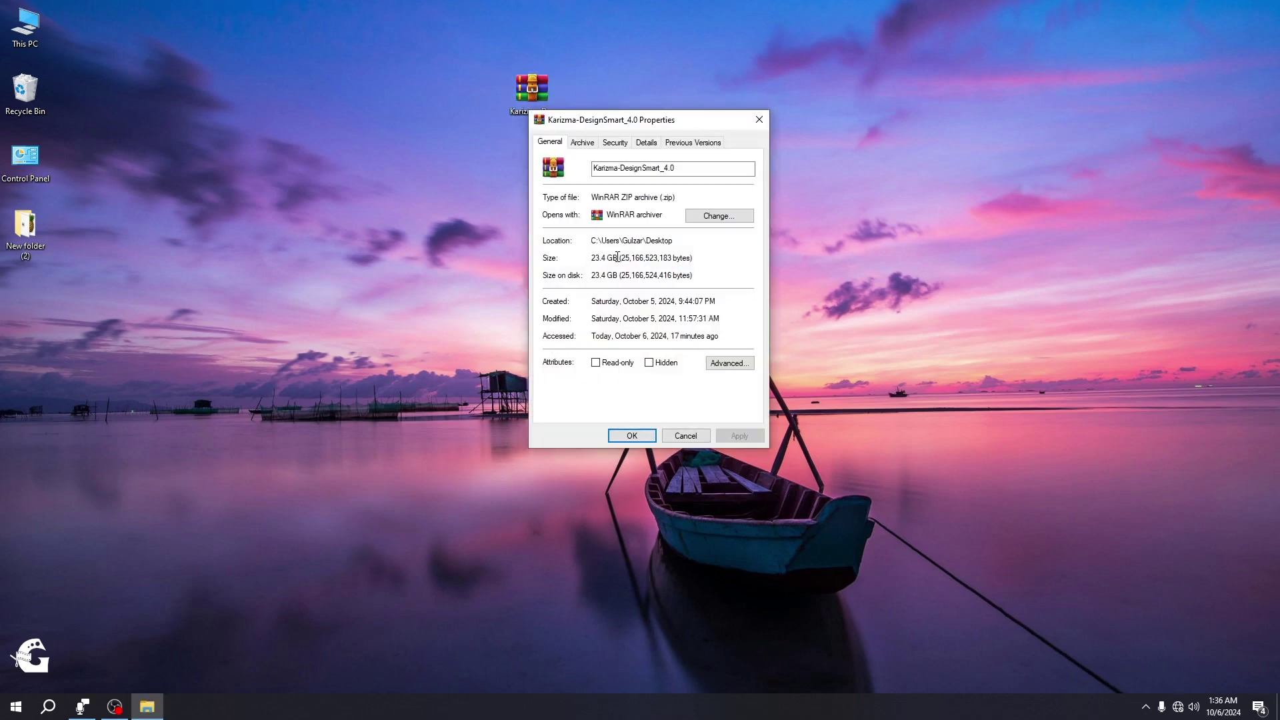
left_click(759, 119)
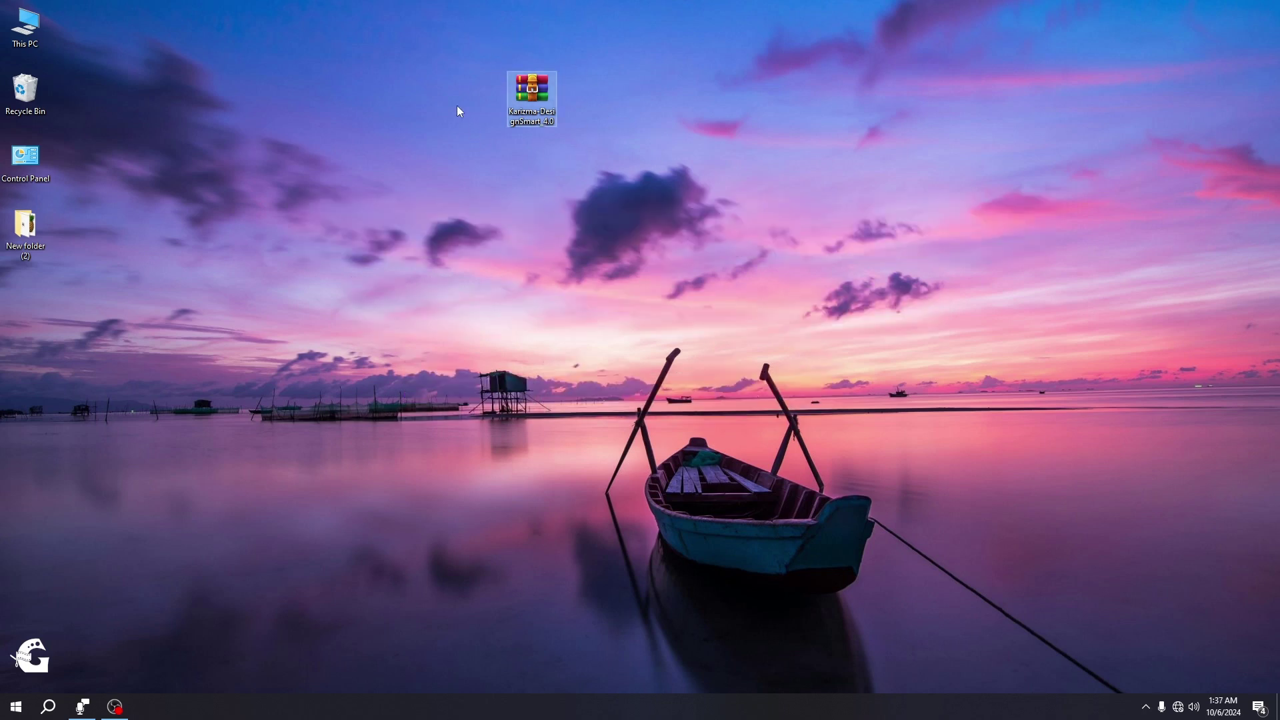
Extract the archive here with WinRAR and drag the new Delhi folder toward the desktop centre.
right_click(523, 95)
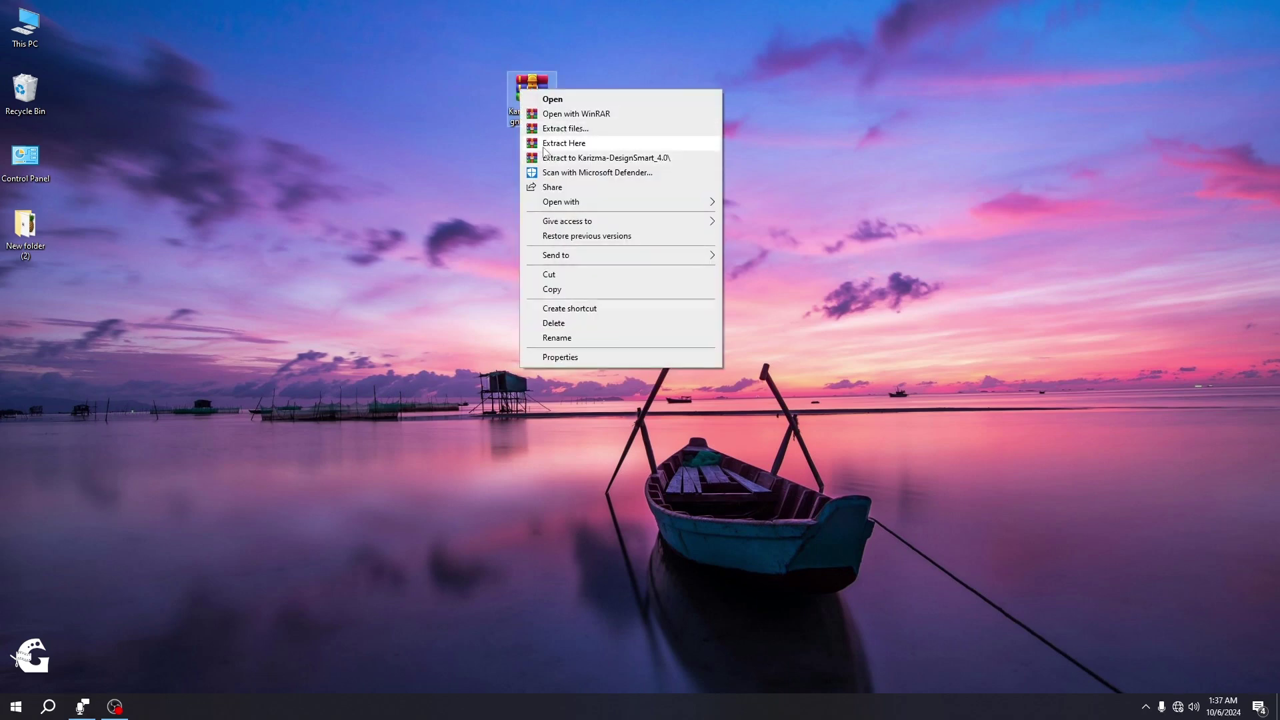
left_click(594, 144)
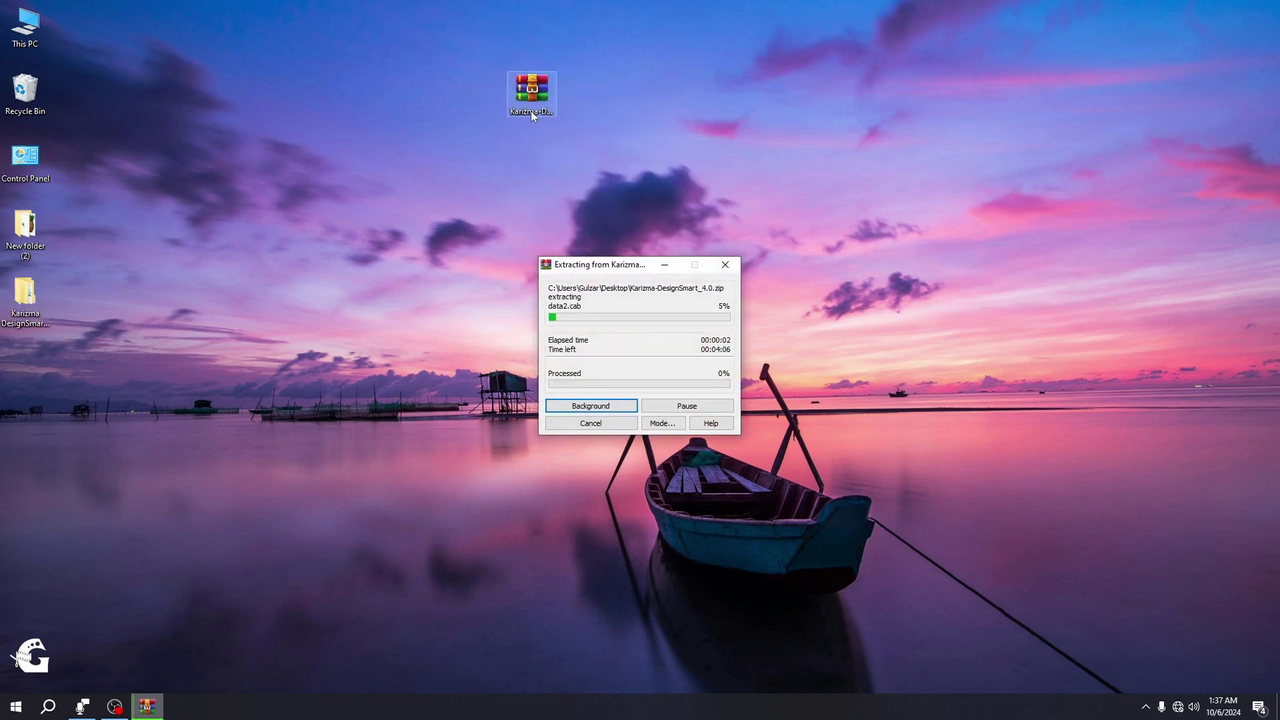
left_click_drag(27, 301, 648, 165)
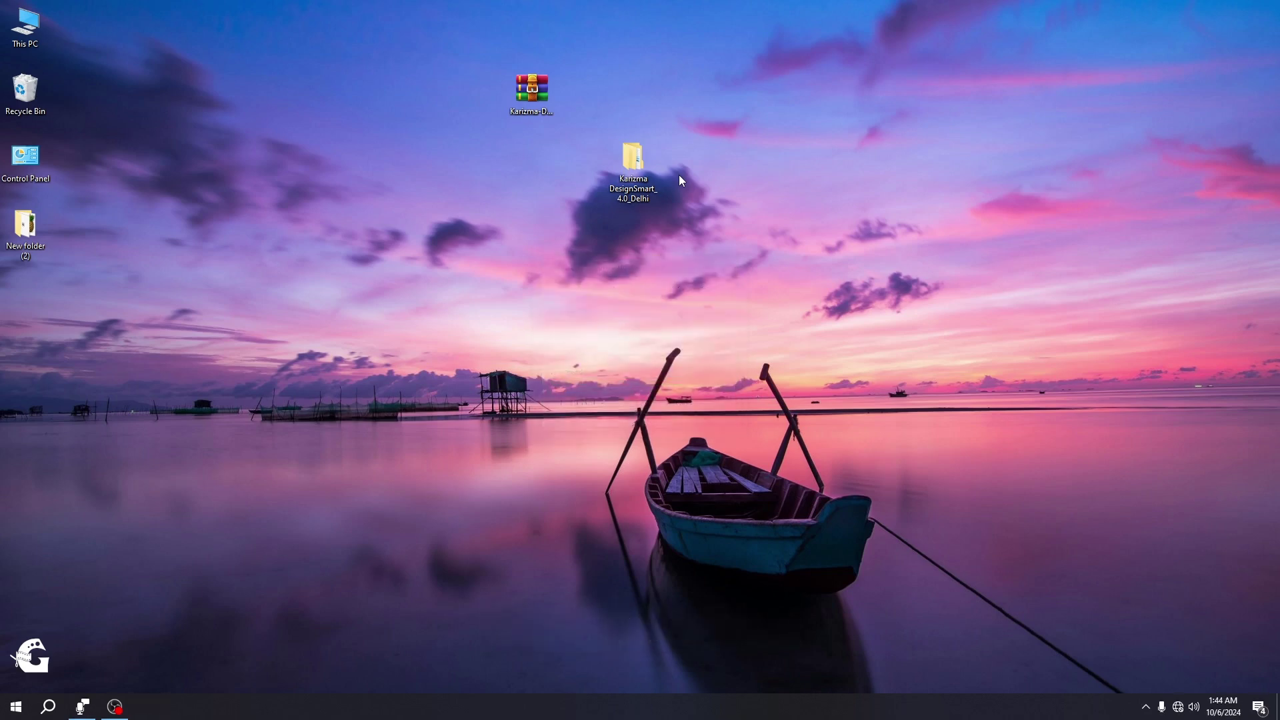
Check in Properties that the Karizma DesignSmart_4.0_Delhi folder is 23.4 GB.
right_click(627, 172)
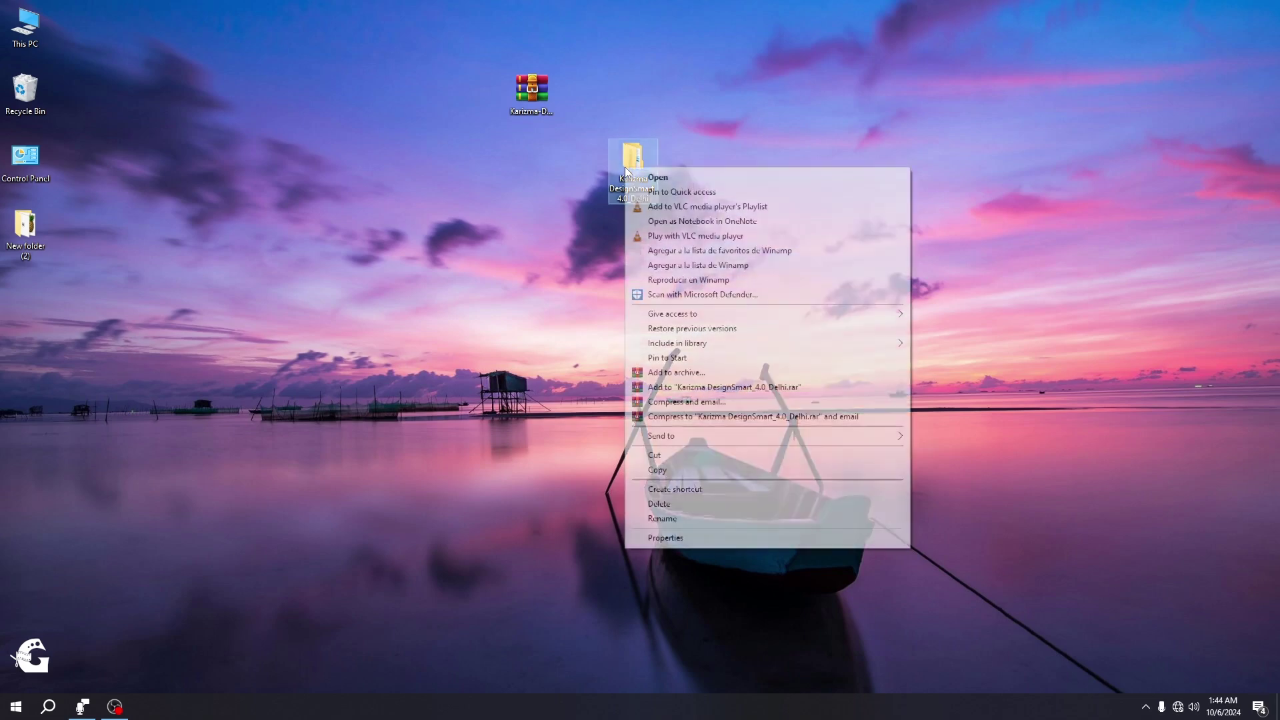
left_click(705, 540)
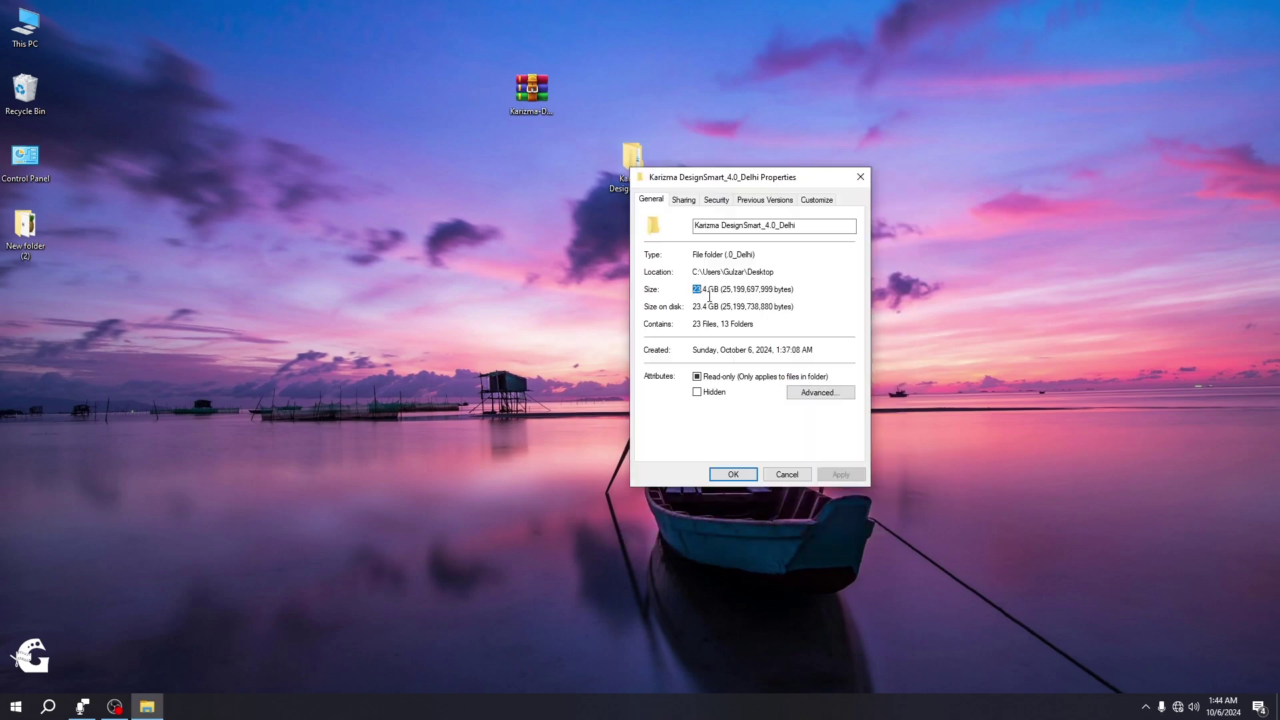
left_click(707, 292)
left_click(860, 177)
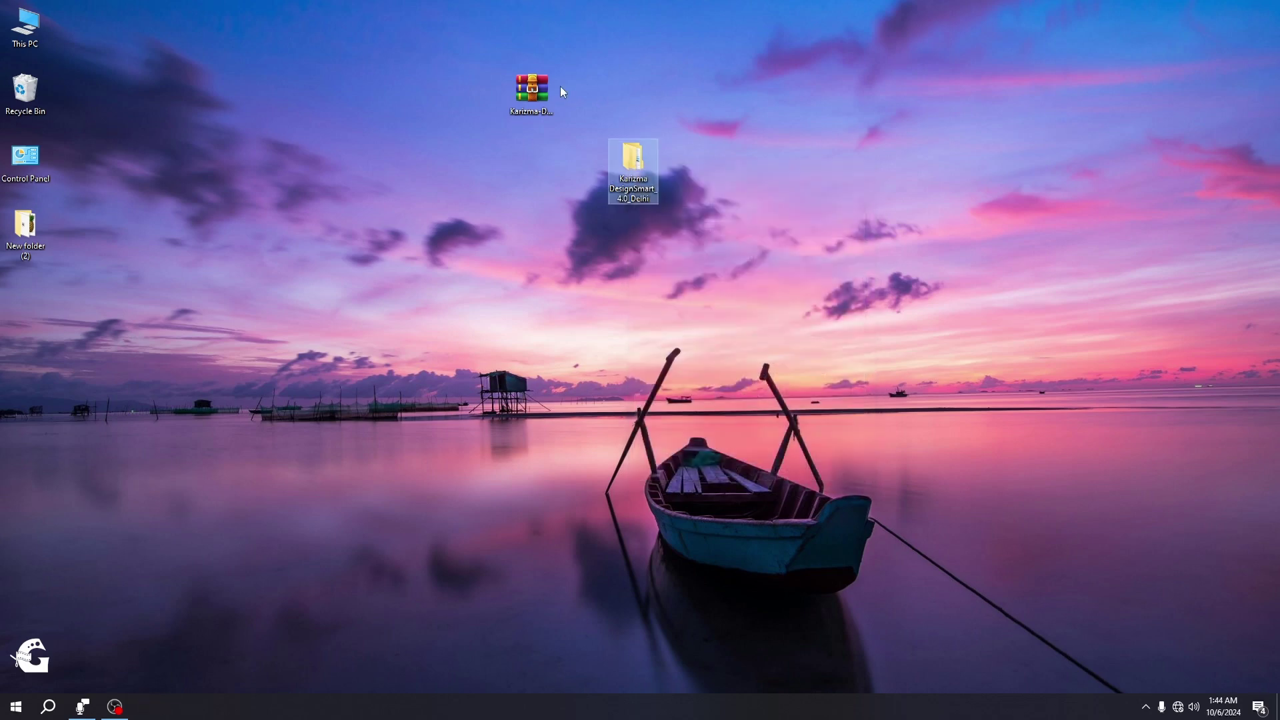
Place the extracted folder directly below the archive and clear the desktop selection.
left_click_drag(477, 61, 710, 260)
left_click(650, 188)
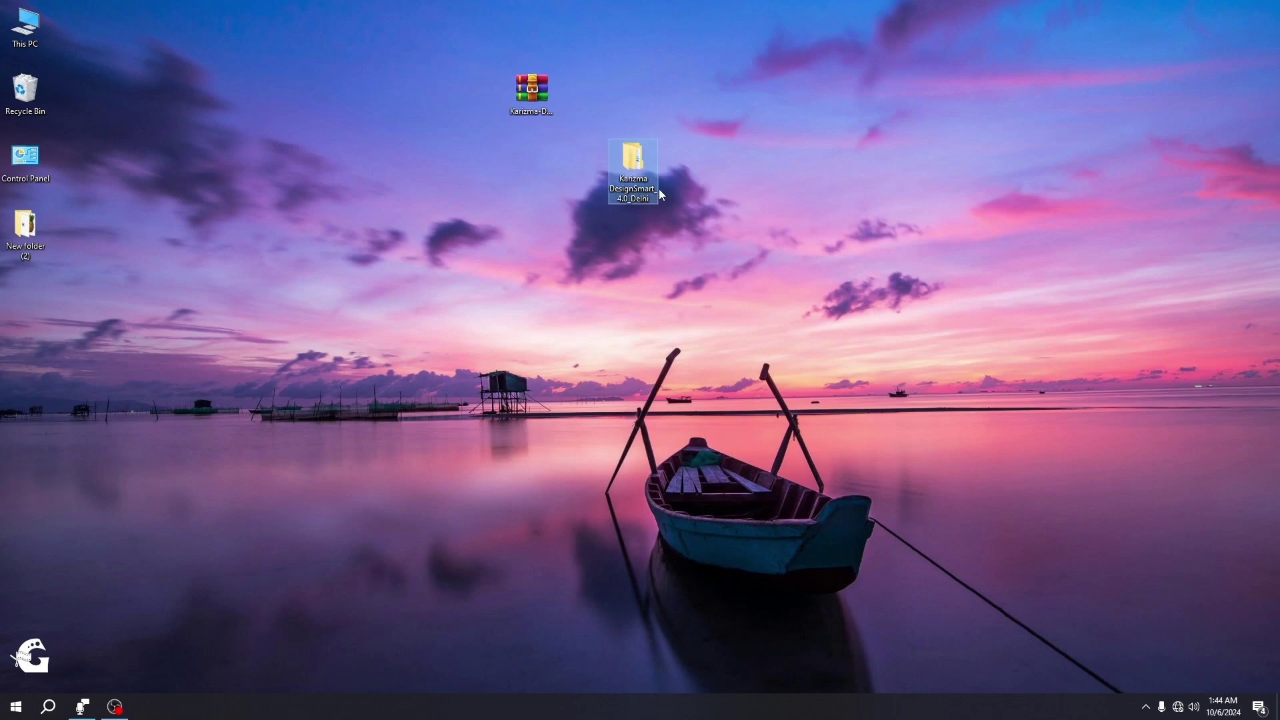
mouse_move(657, 196)
left_click(579, 230)
left_click_drag(635, 164, 533, 164)
left_click(533, 240)
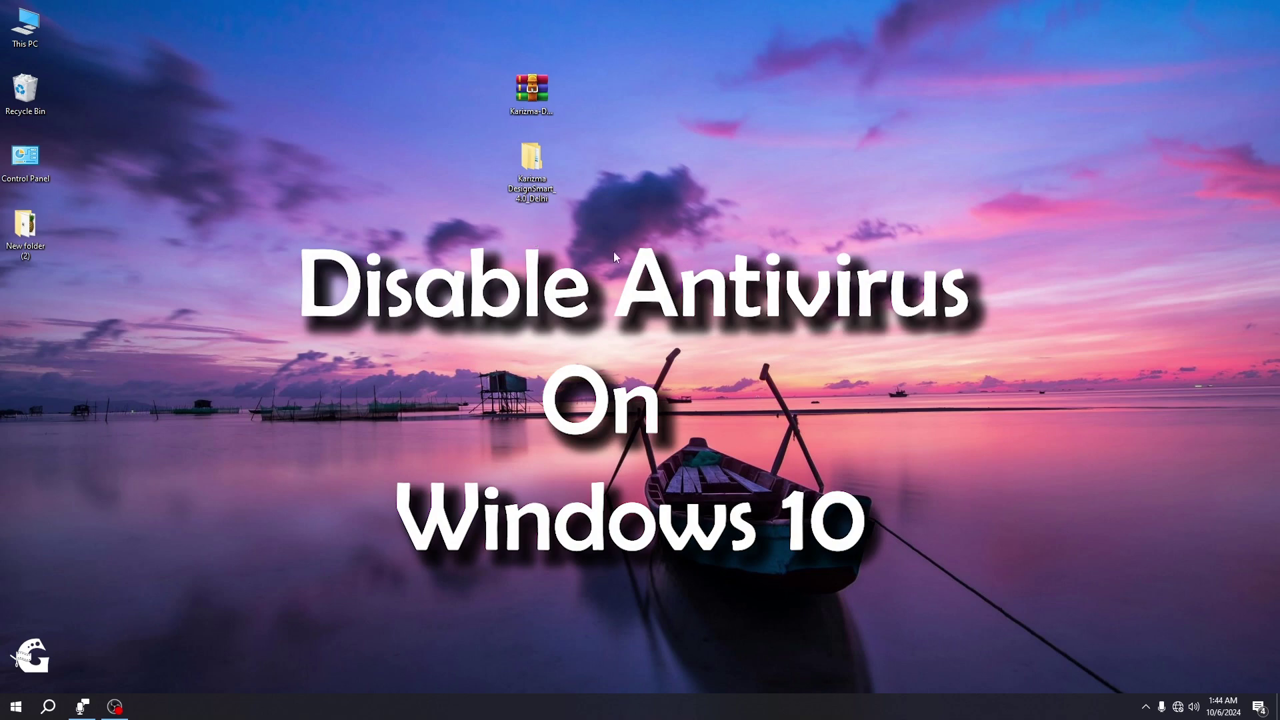
Switch Real-time protection off under Virus & threat protection settings, then close Windows Security.
left_click(1146, 708)
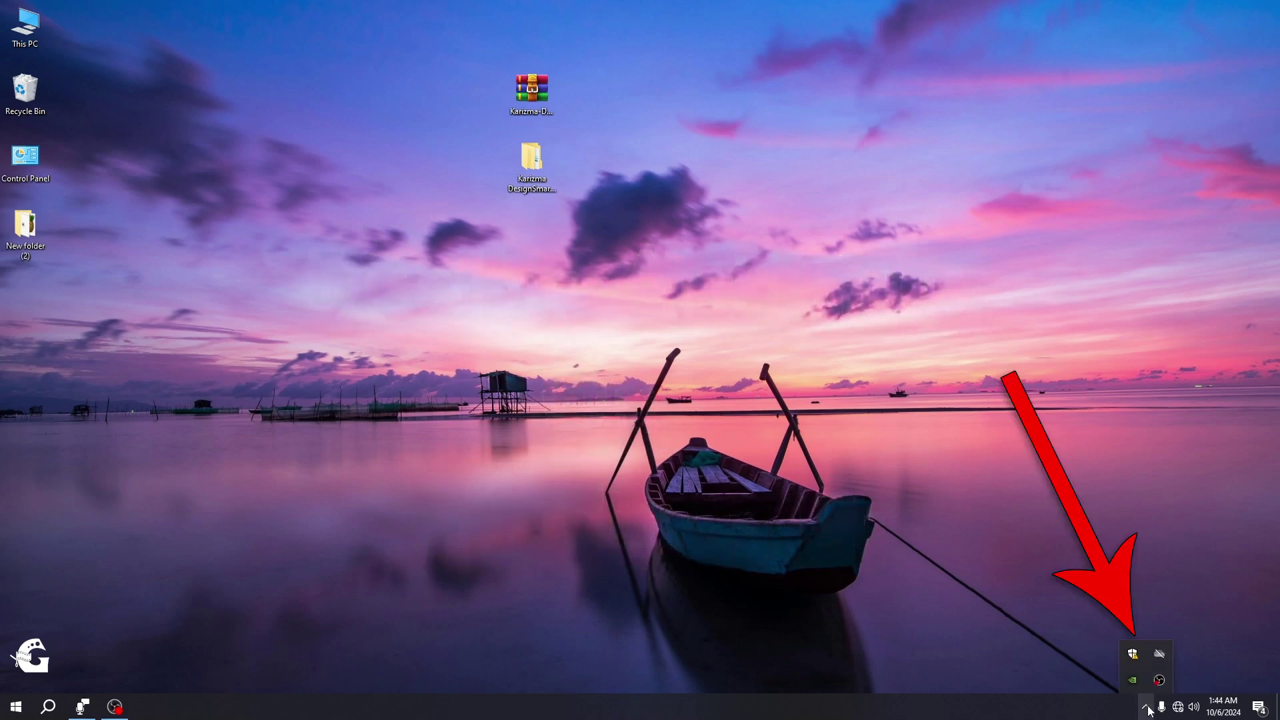
left_click(1133, 655)
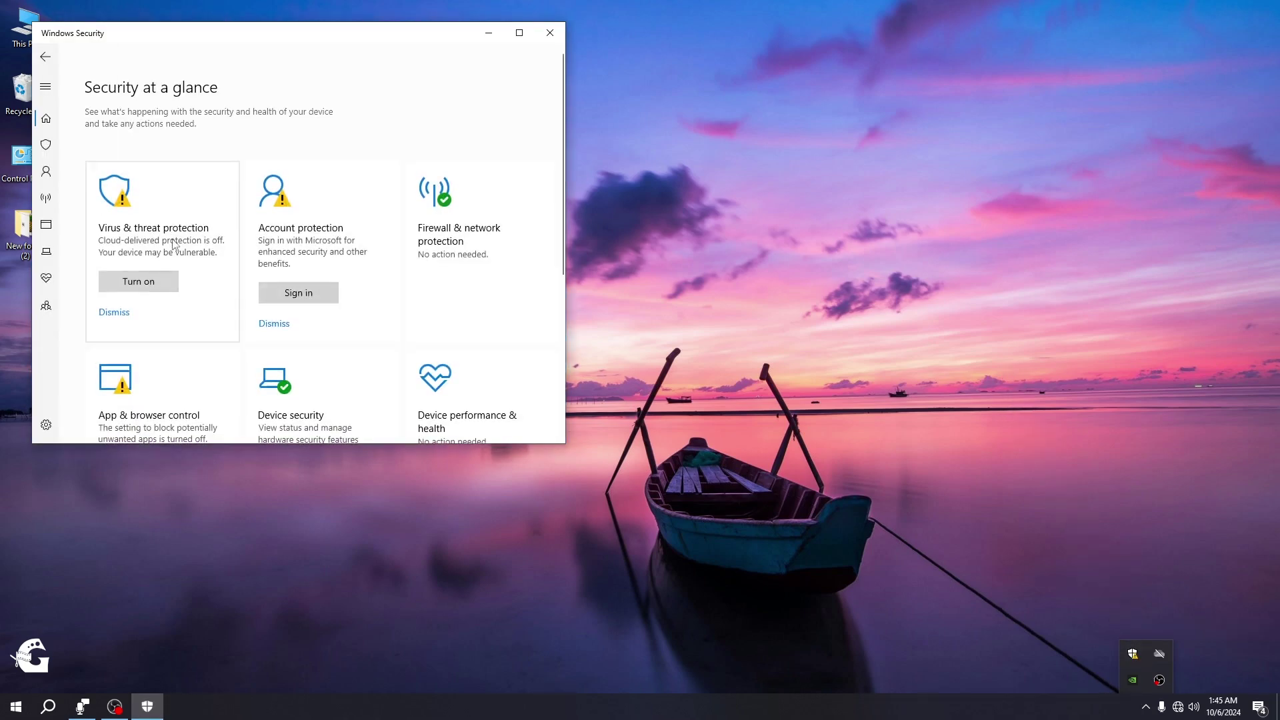
left_click(171, 244)
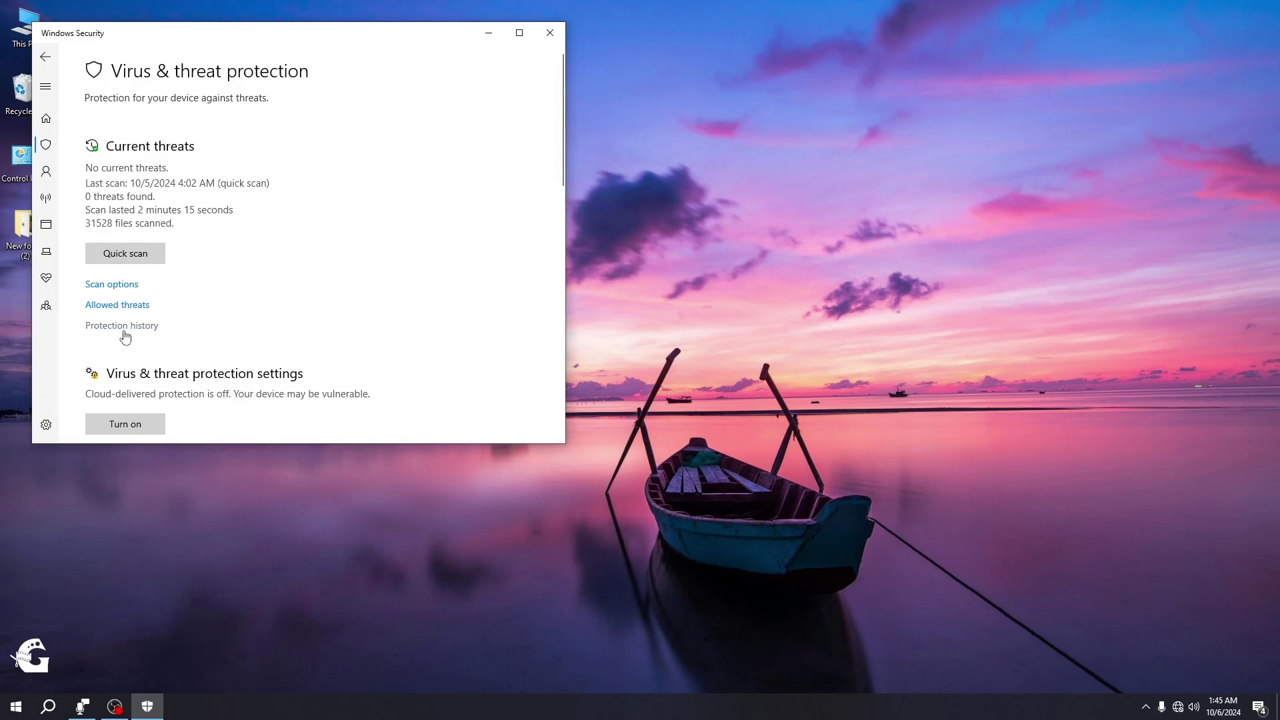
left_click_drag(303, 42, 425, 34)
scroll(454, 223, "down", 2)
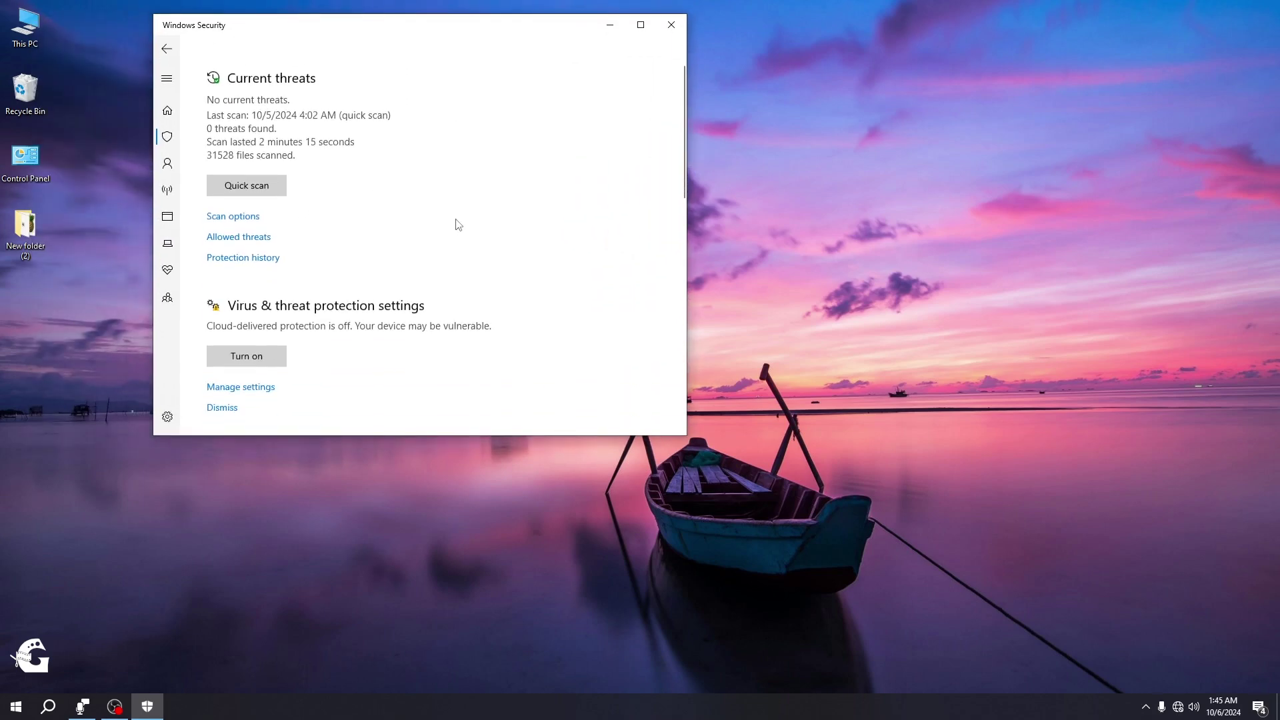
left_click(248, 390)
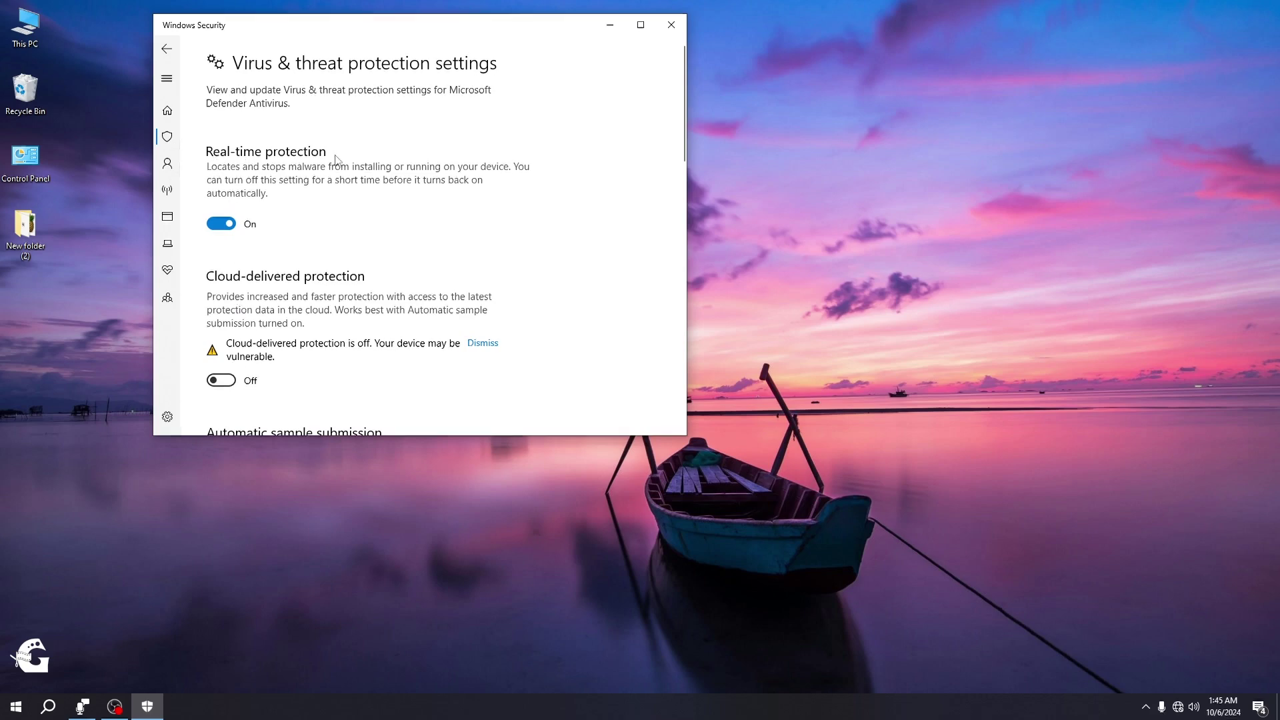
left_click(215, 227)
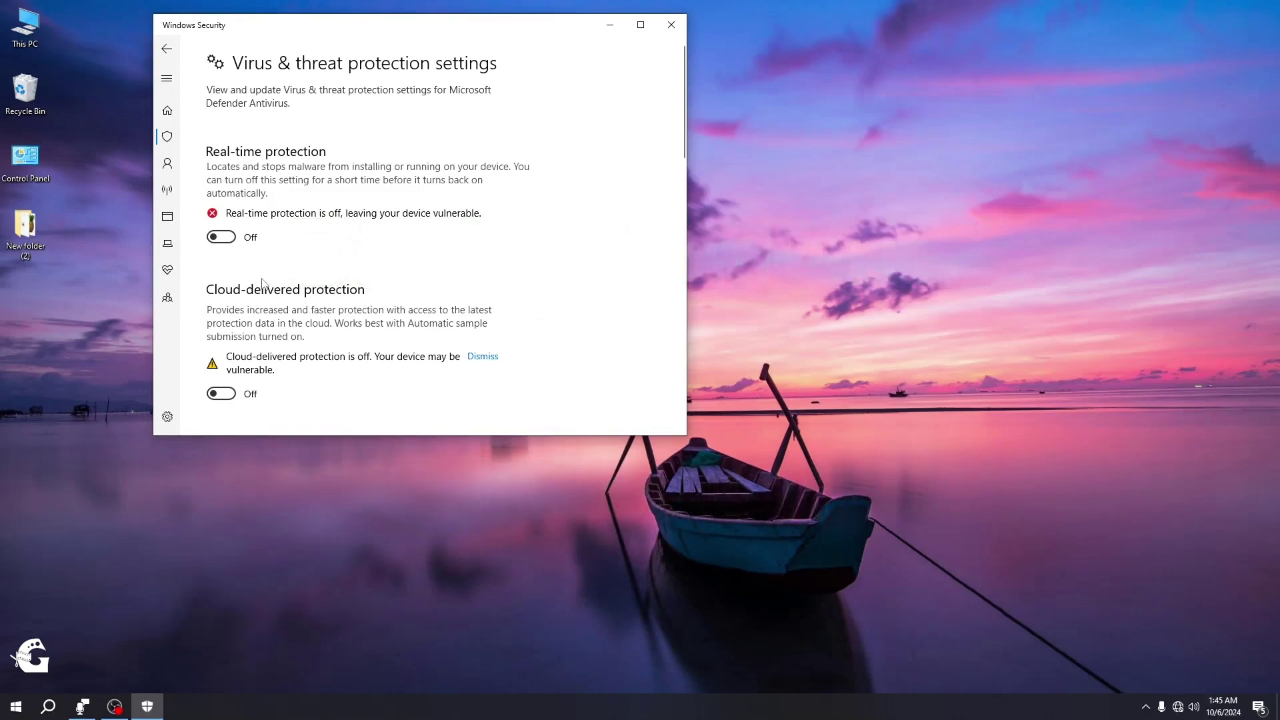
left_click(671, 25)
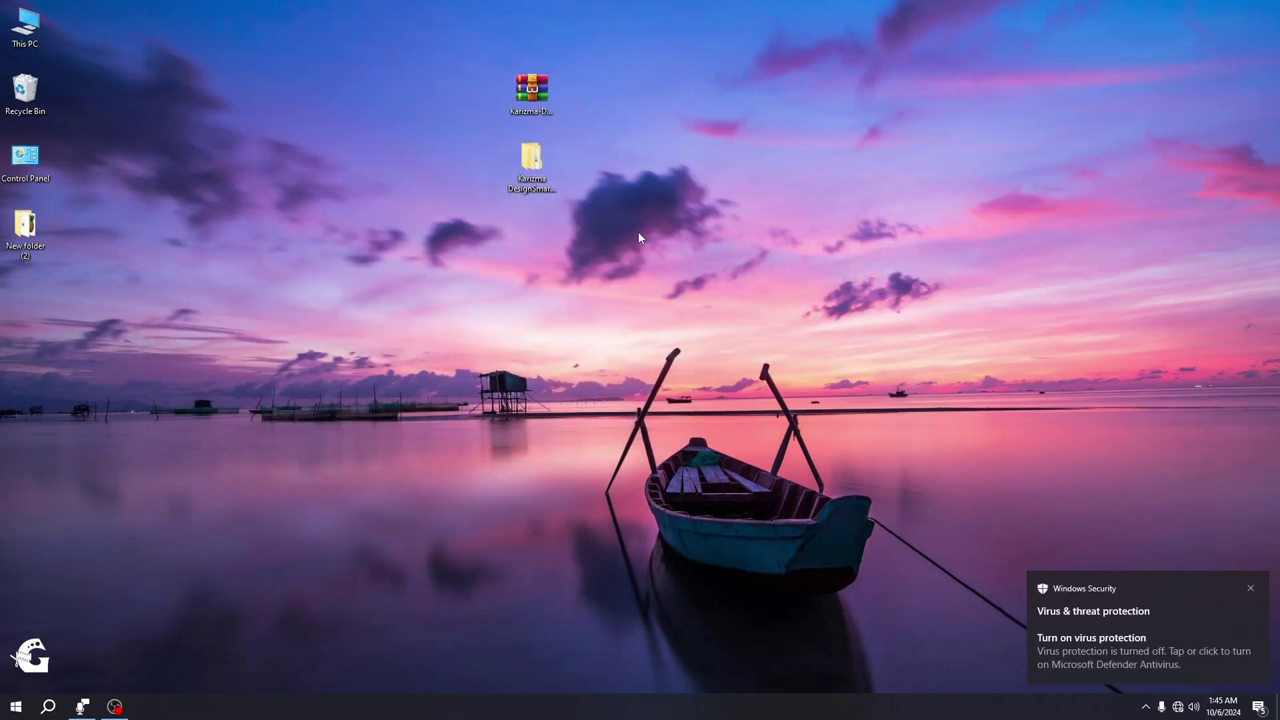
Open the Delhi folder and review its Installation, Installation Manual, Renewal Manual and Training Videos folders.
double_click(531, 163)
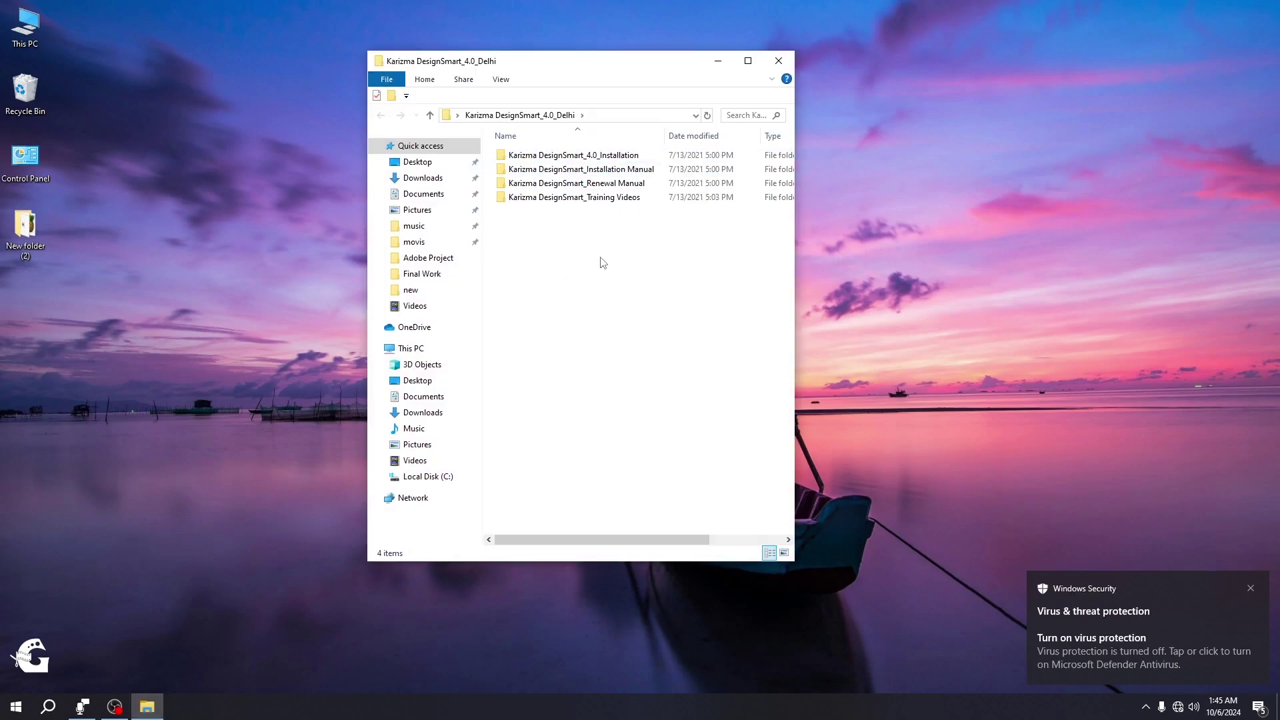
left_click_drag(601, 262, 617, 234)
left_click(588, 160)
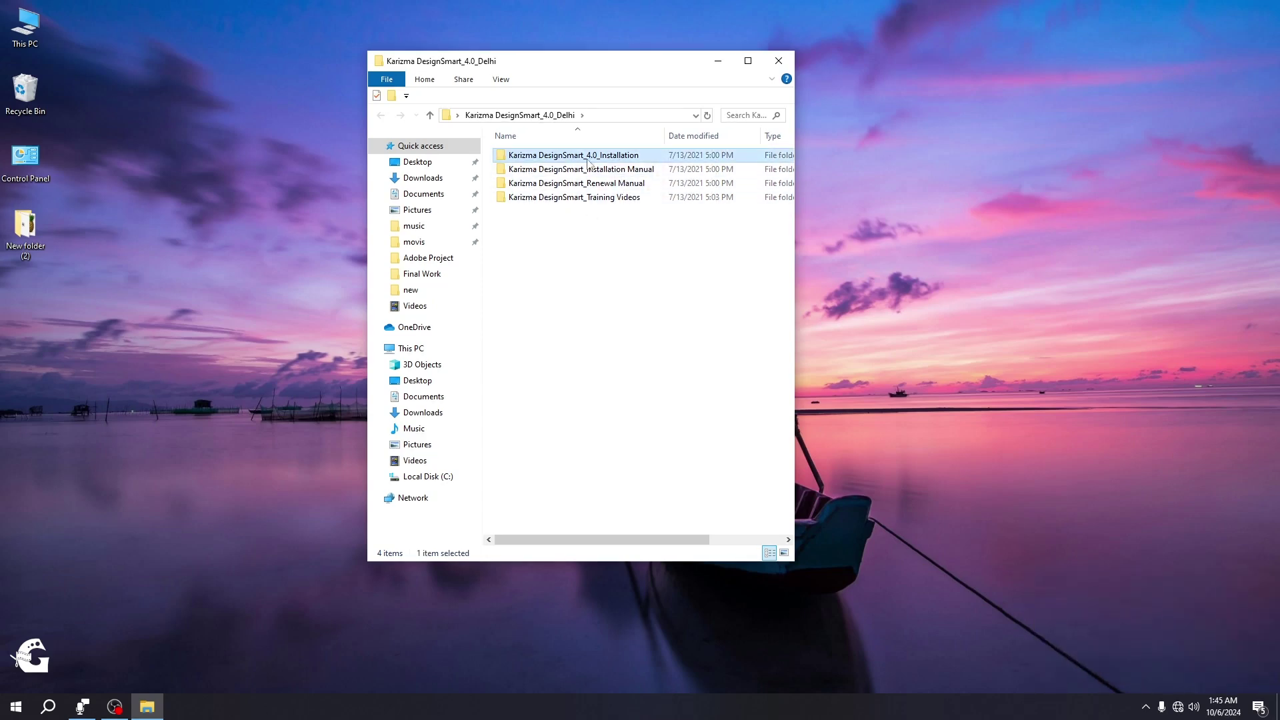
mouse_move(623, 162)
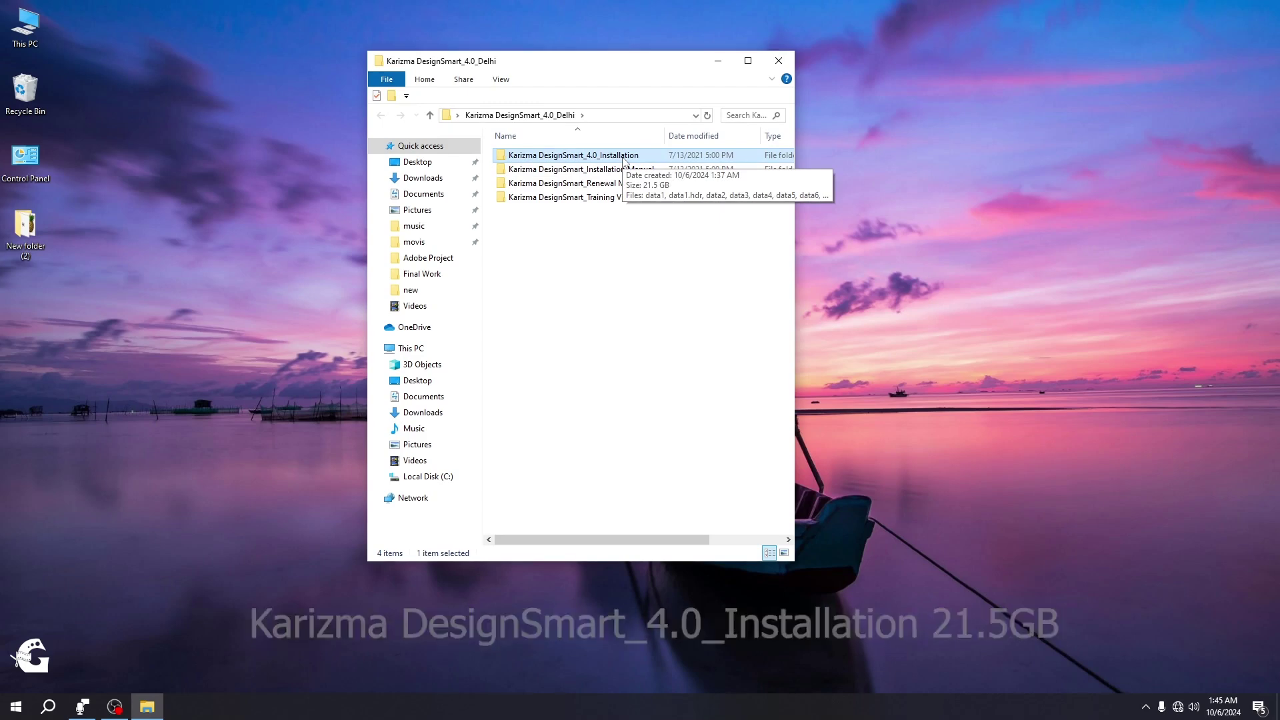
left_click(550, 171)
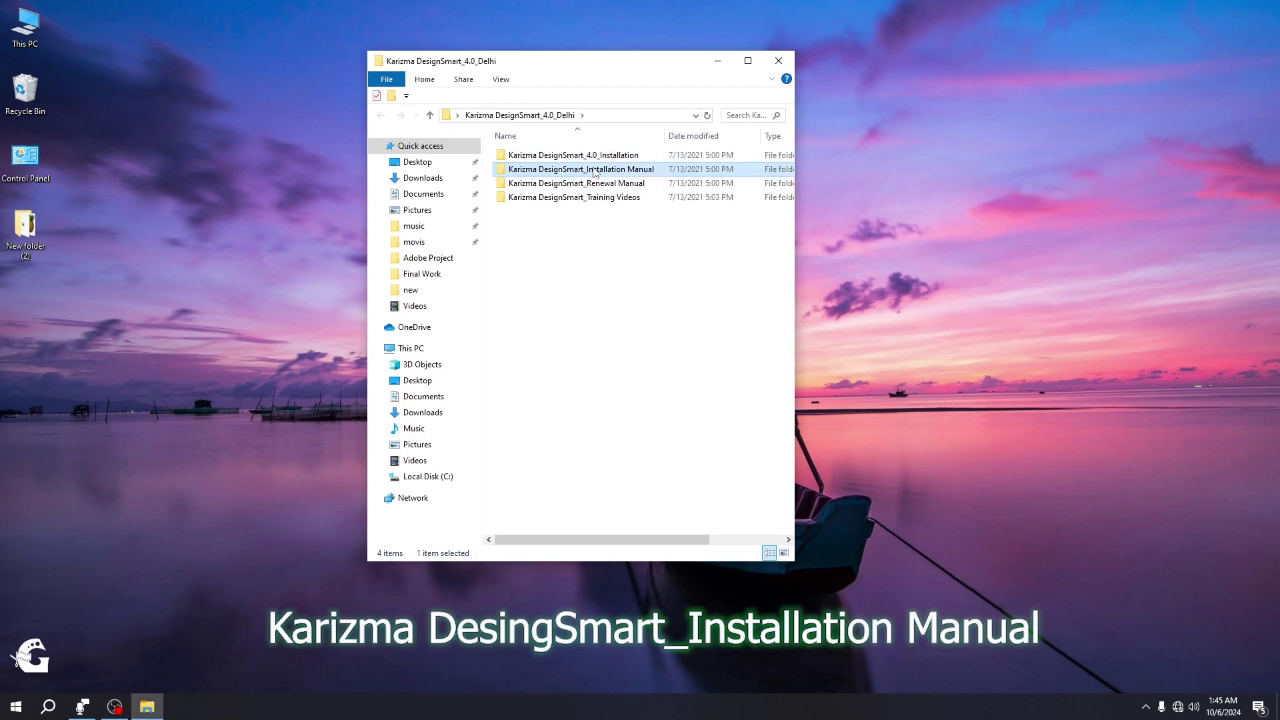
mouse_move(598, 172)
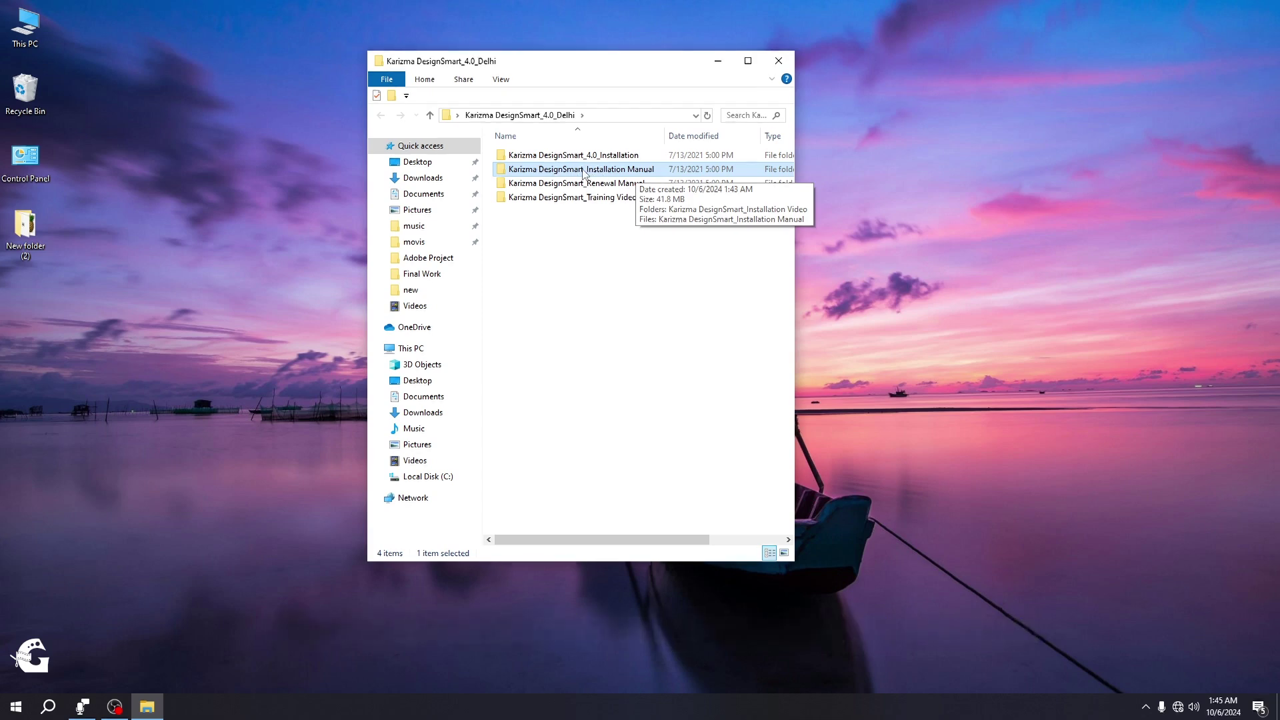
left_click(602, 185)
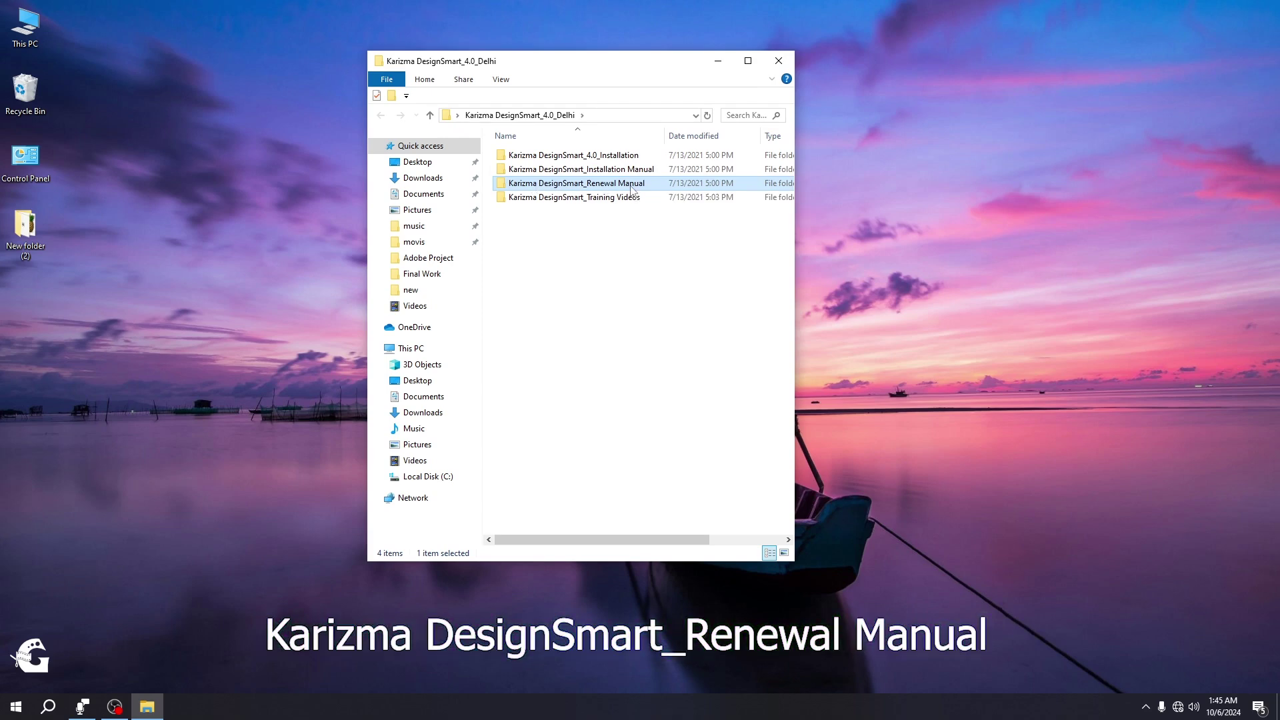
mouse_move(632, 190)
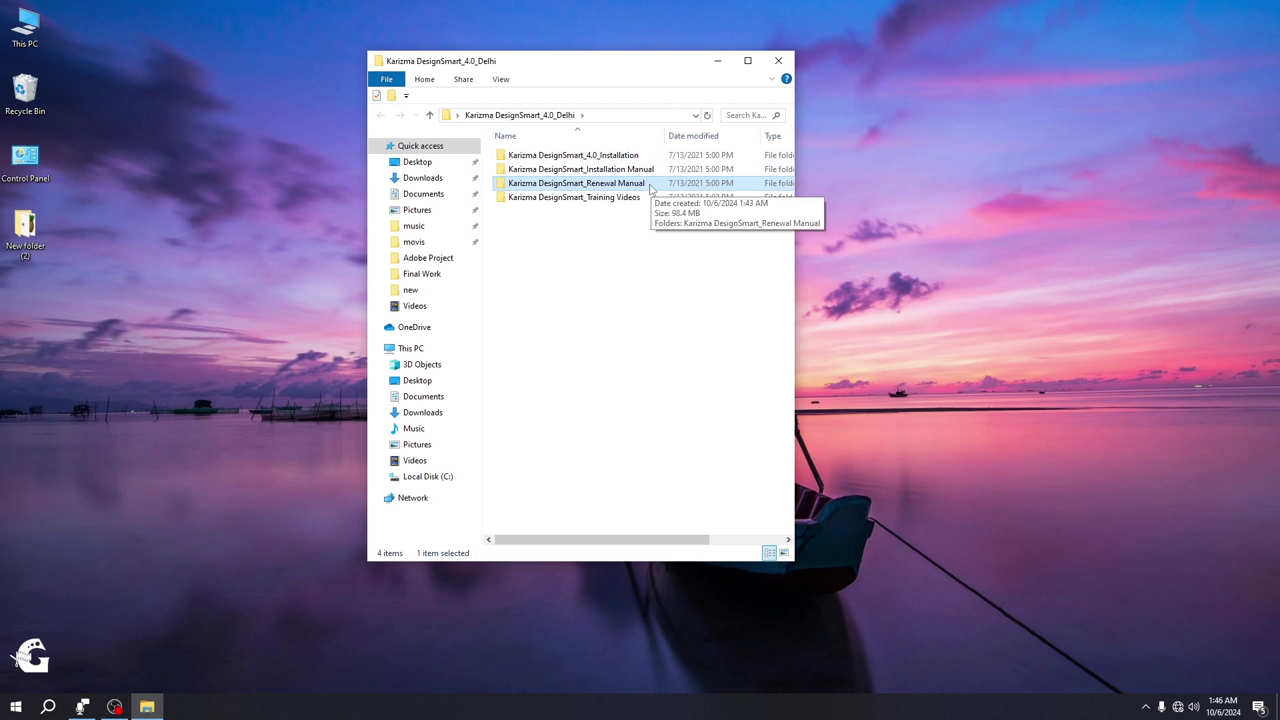
left_click(533, 198)
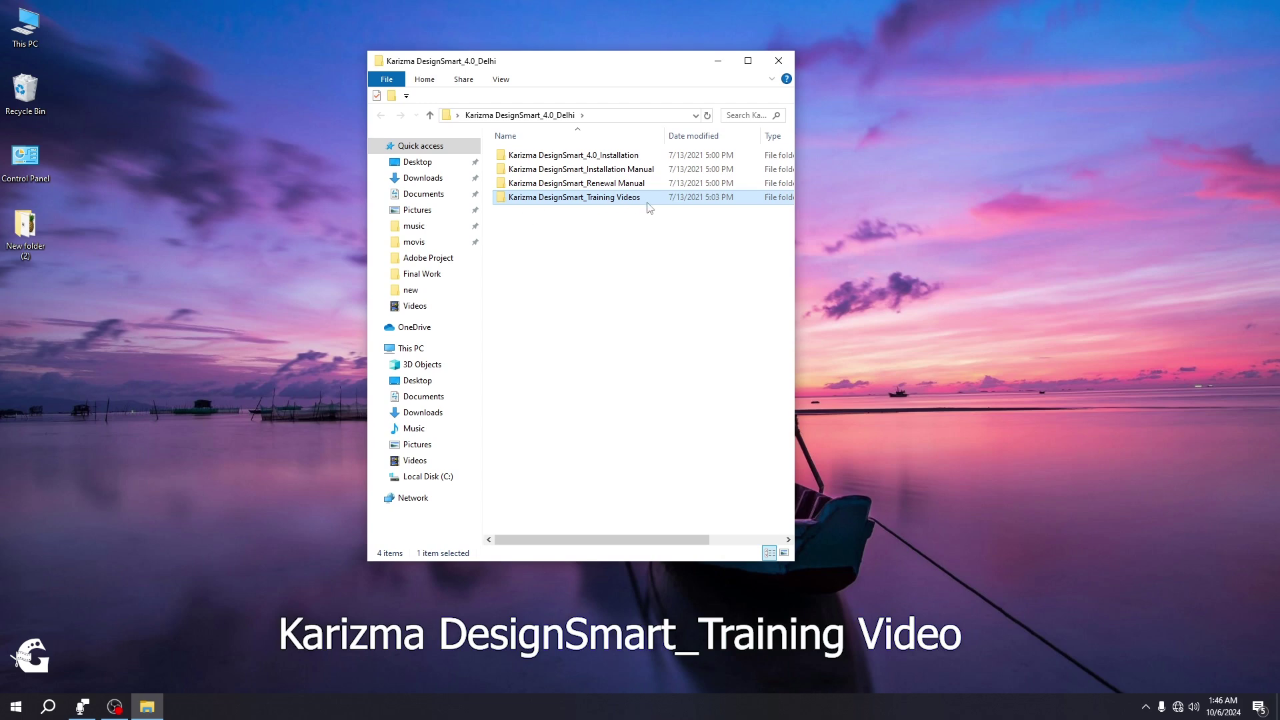
mouse_move(649, 208)
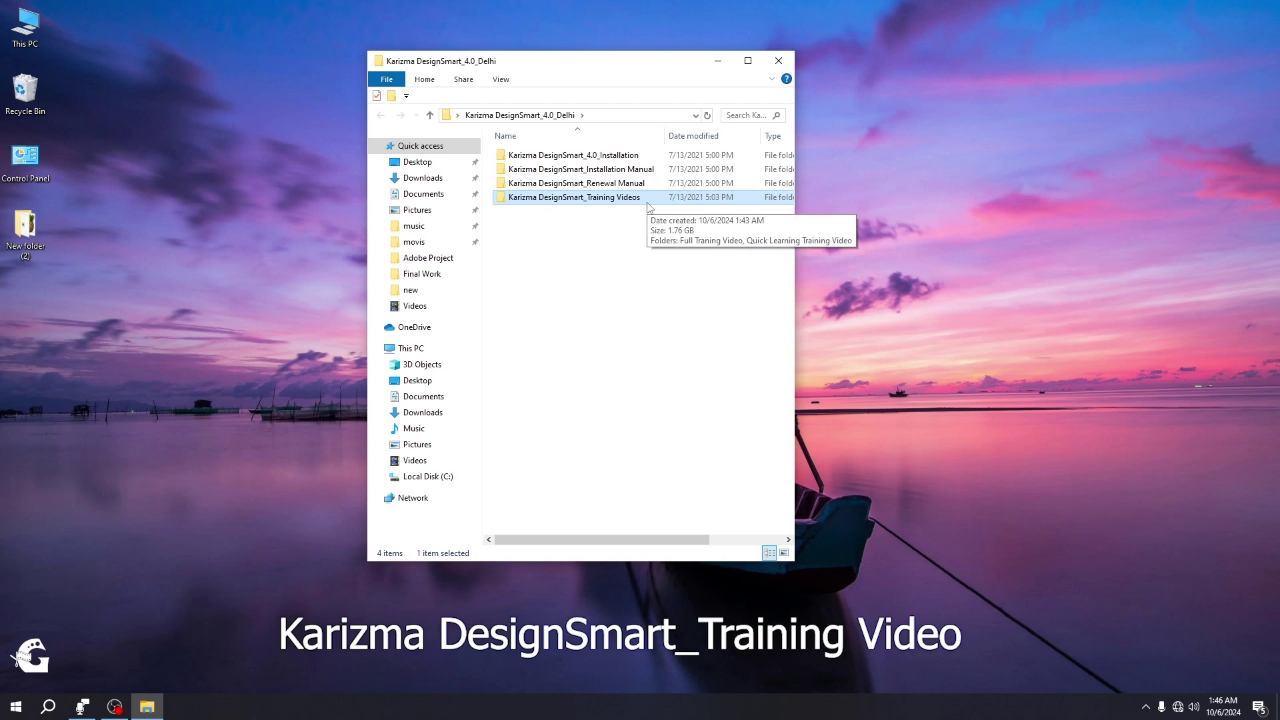
Browse Training Videos to the Hindi Quick Learning Training Video file.
double_click(648, 202)
left_click(540, 156)
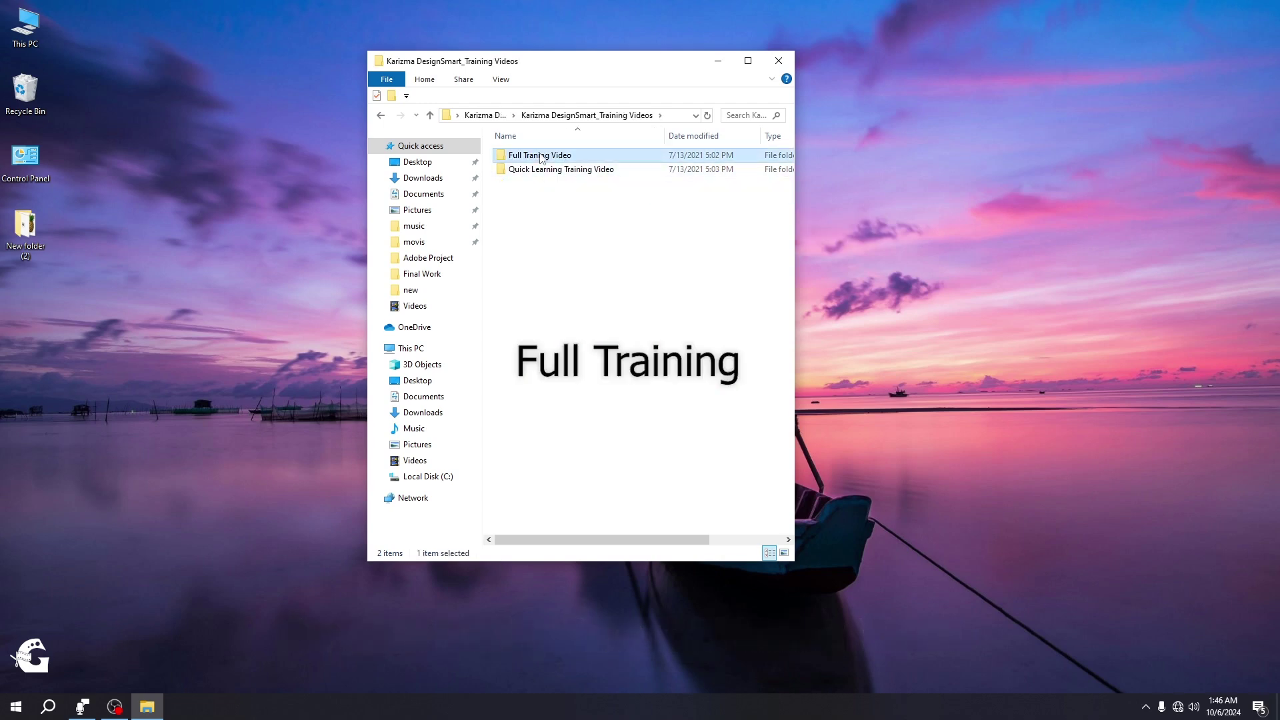
left_click(541, 172)
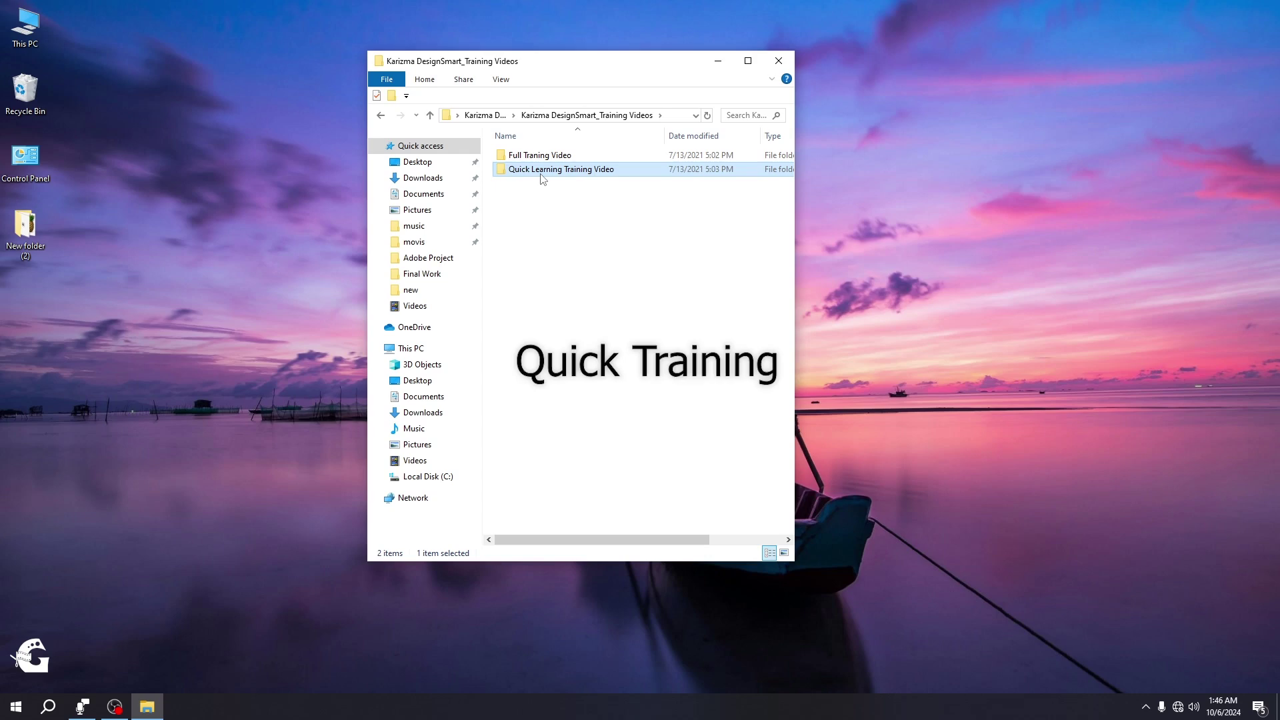
double_click(541, 172)
double_click(538, 157)
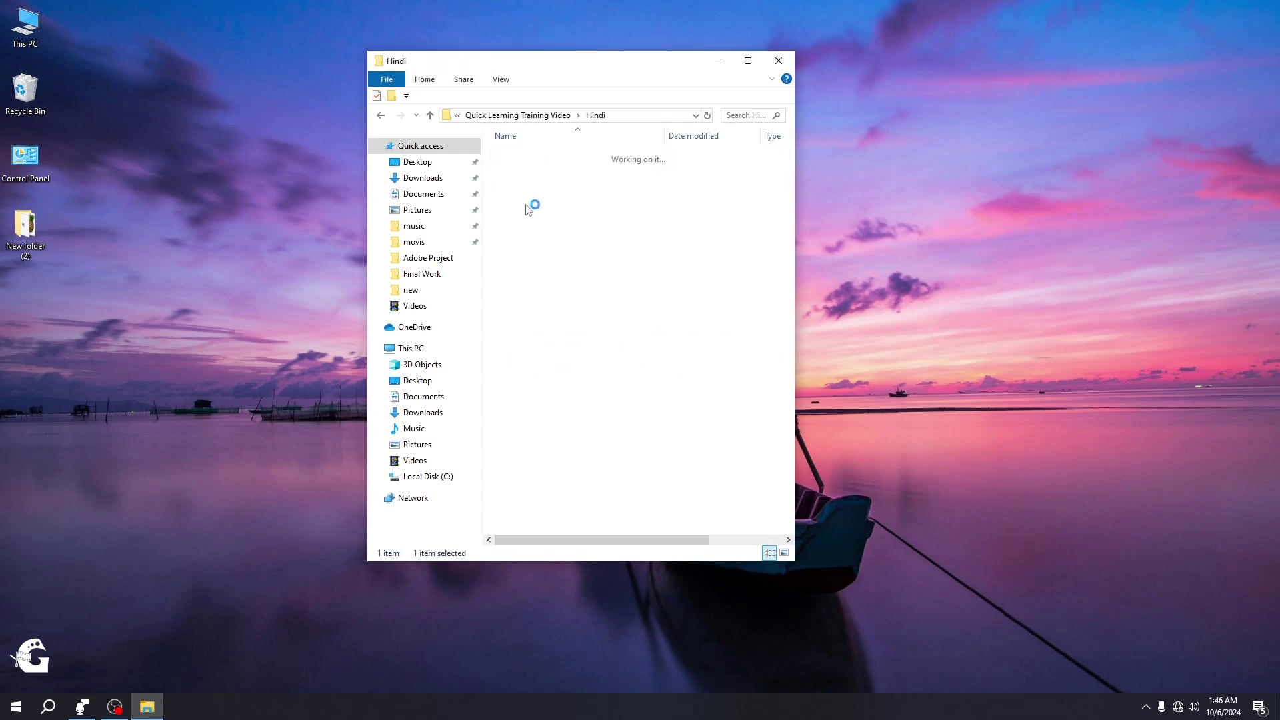
left_click(539, 198)
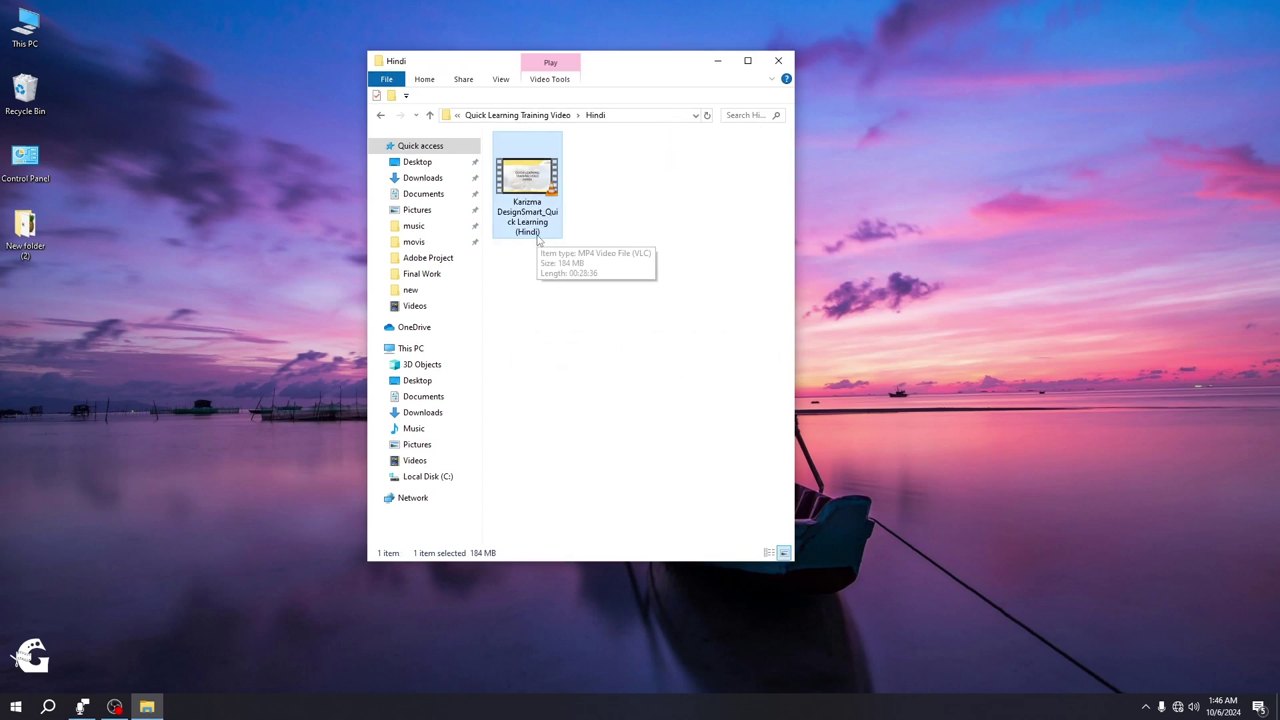
Return to the Delhi folder, open Karizma DesignSmart_4.0_Installation and select setup.
left_click(379, 117)
double_click(379, 117)
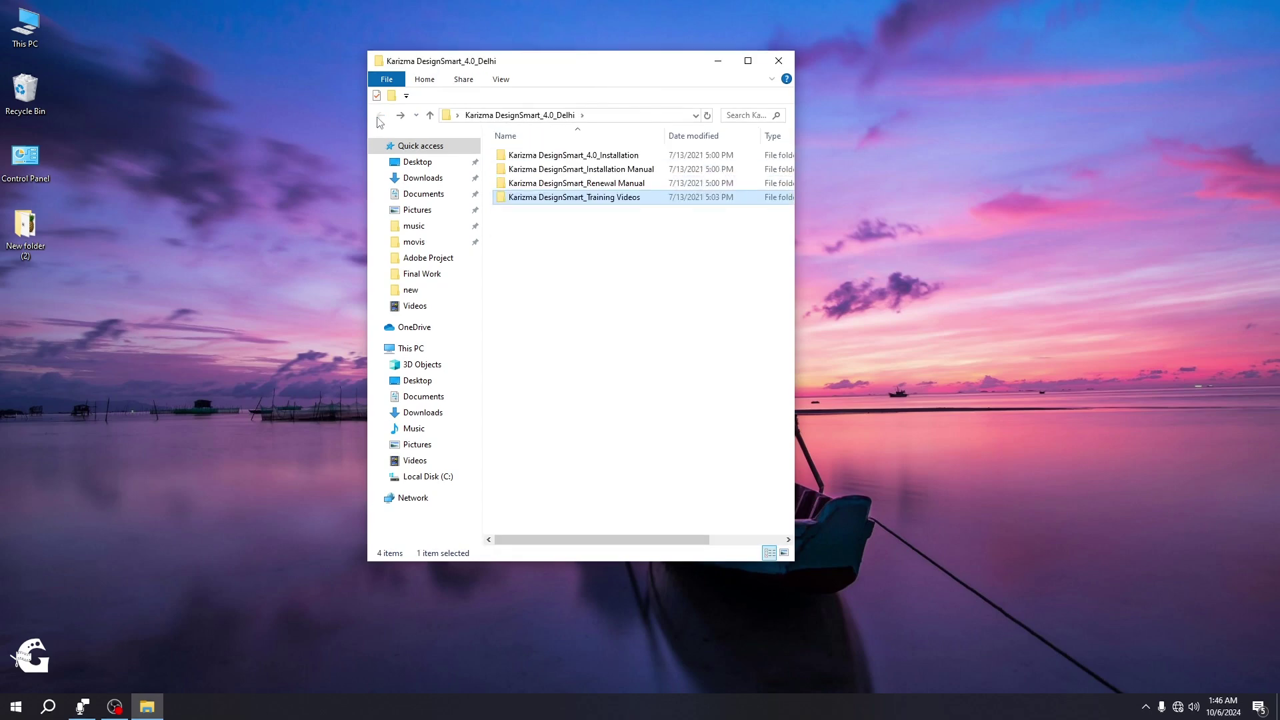
left_click(567, 156)
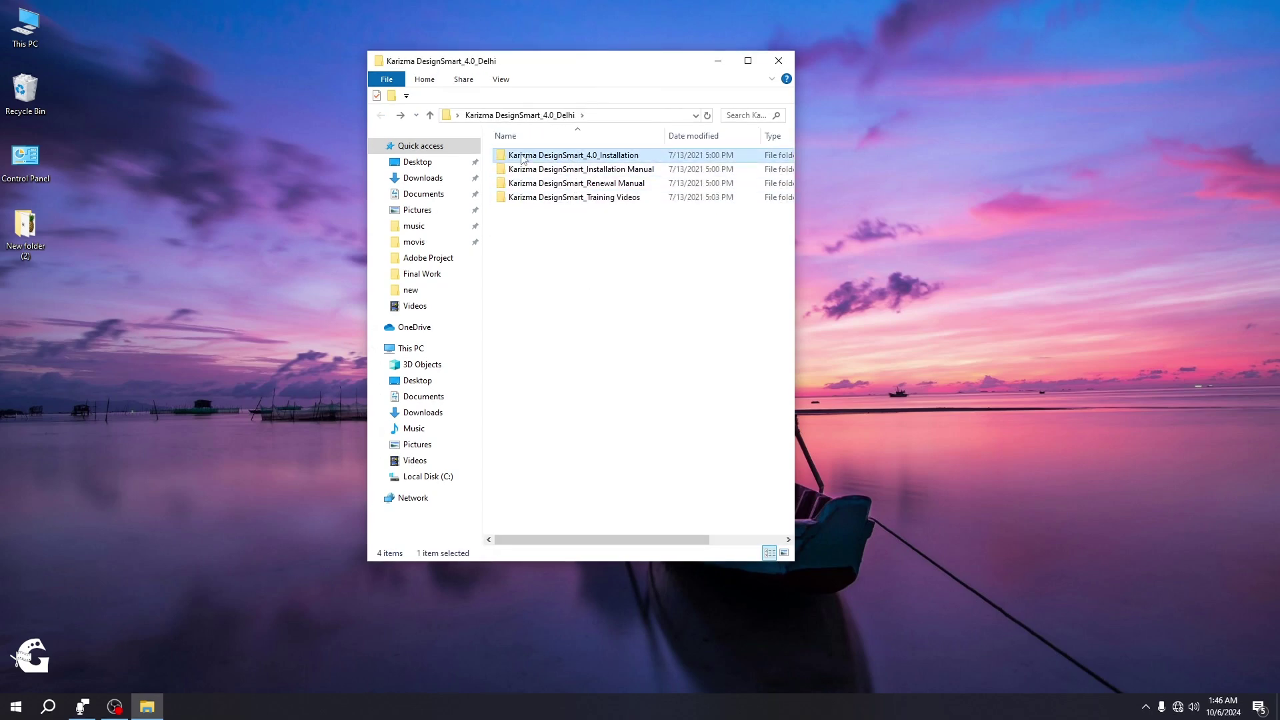
double_click(658, 160)
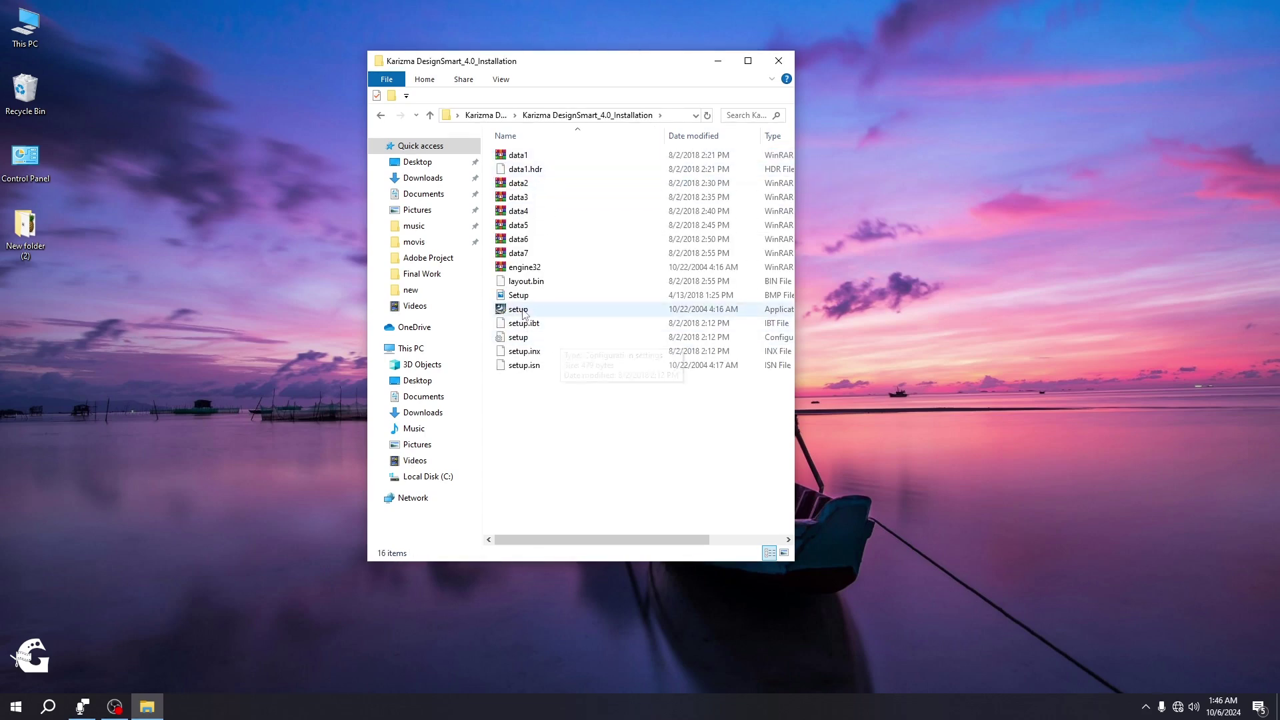
left_click(522, 311)
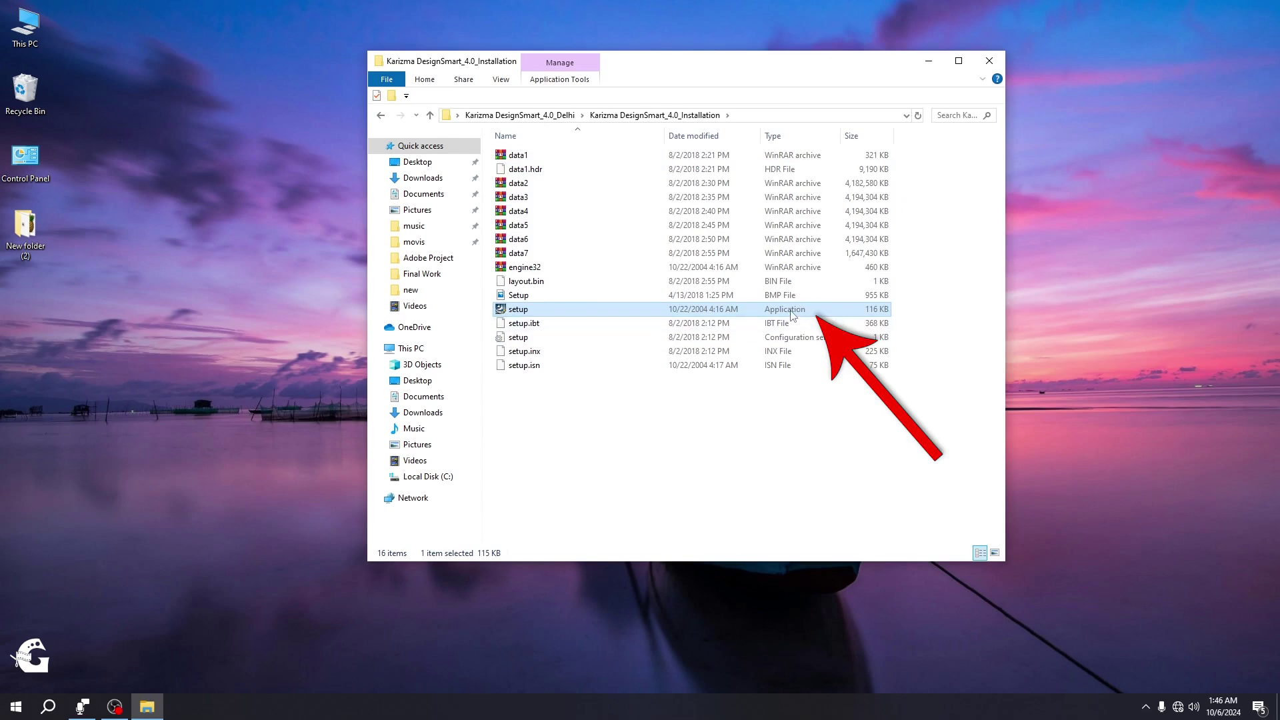
Launch the DesignSmart setup and accept the licence agreement.
double_click(589, 317)
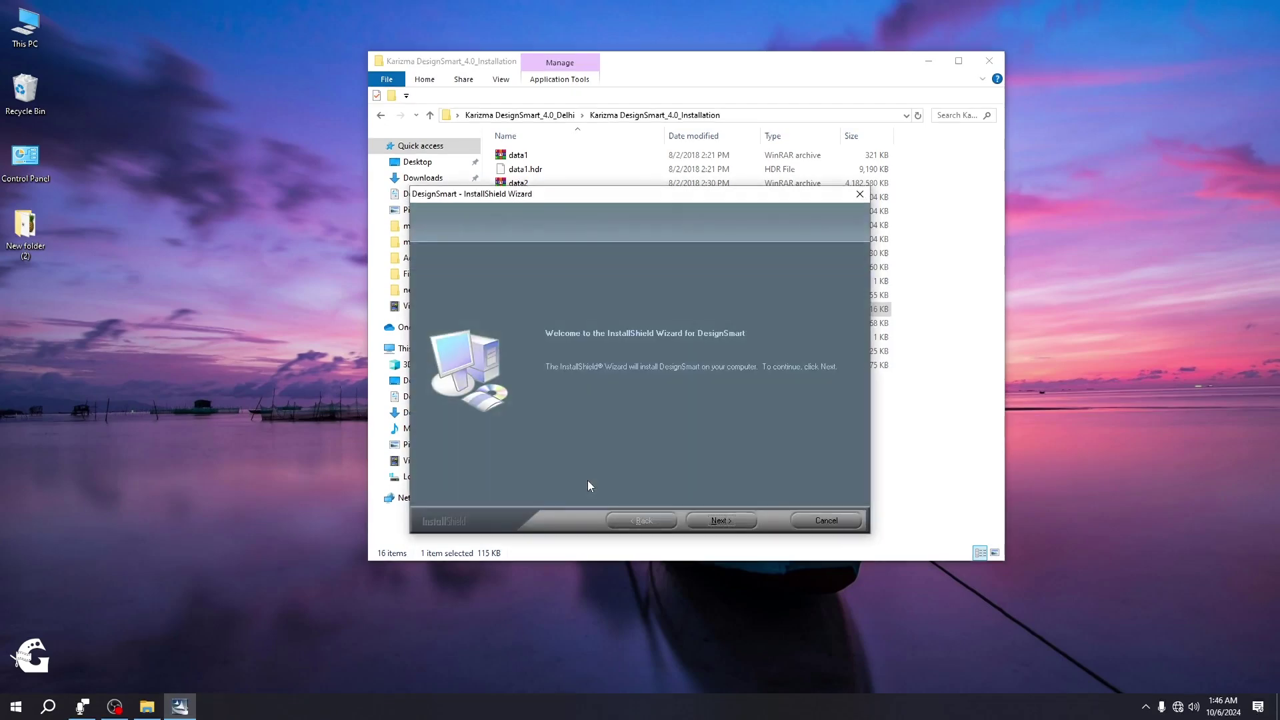
left_click(733, 520)
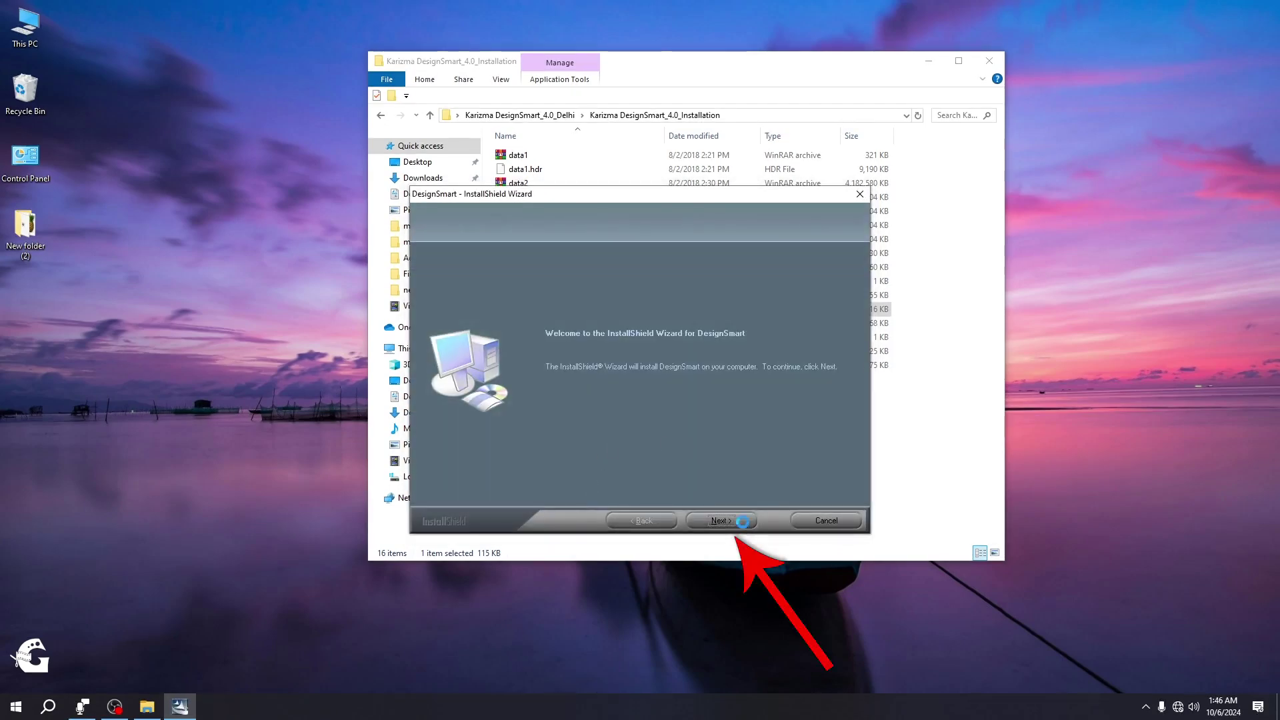
left_click(550, 459)
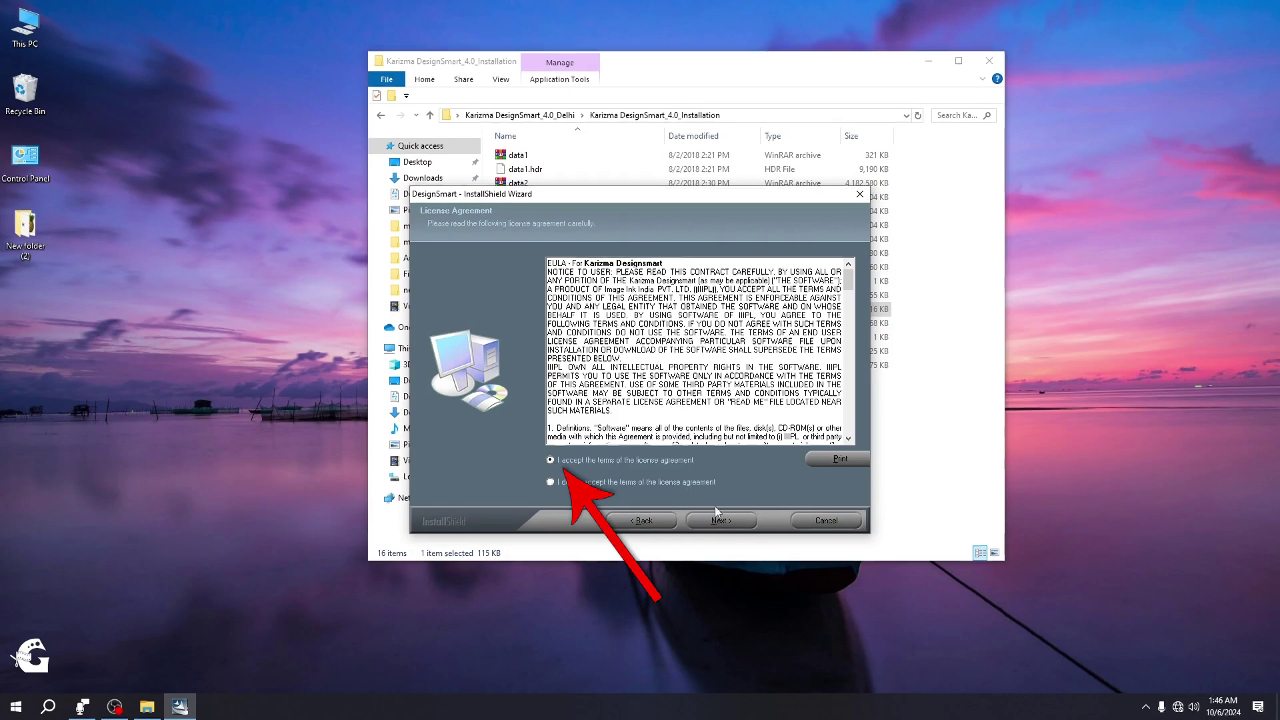
left_click(738, 519)
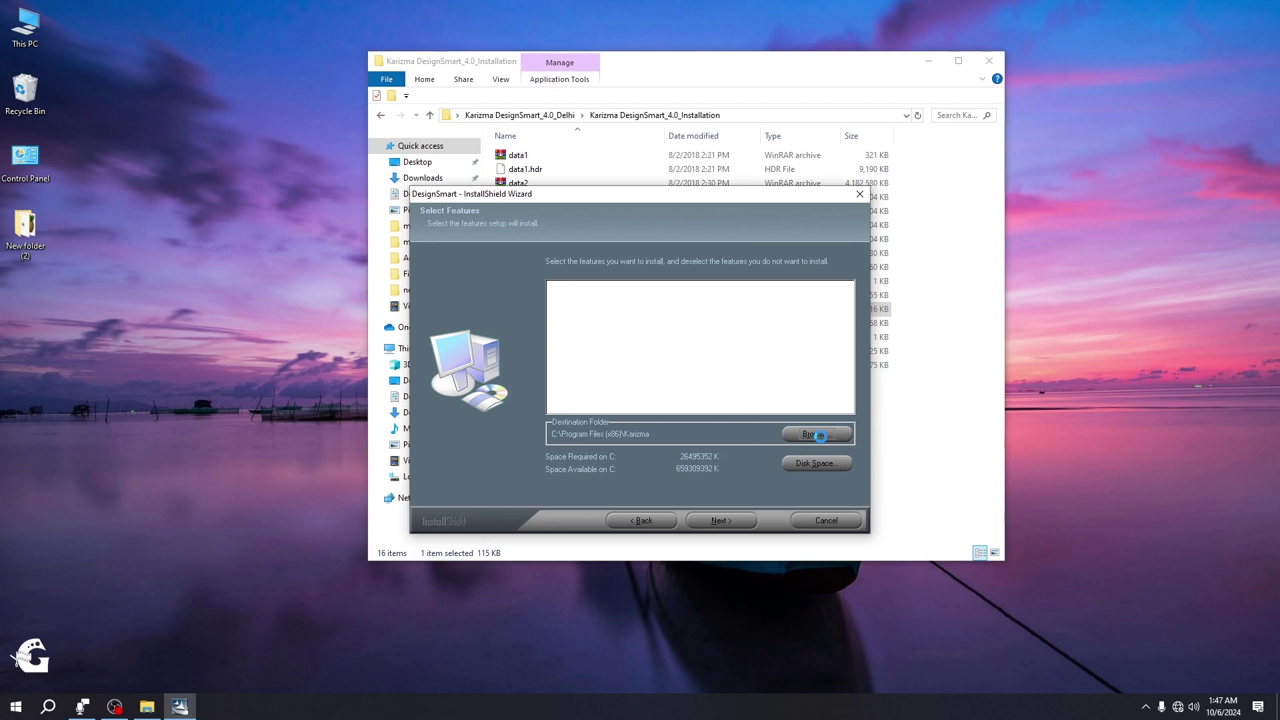
Change the destination folder to Local Disk (C:) and start the installation.
left_click(820, 435)
left_click(579, 343)
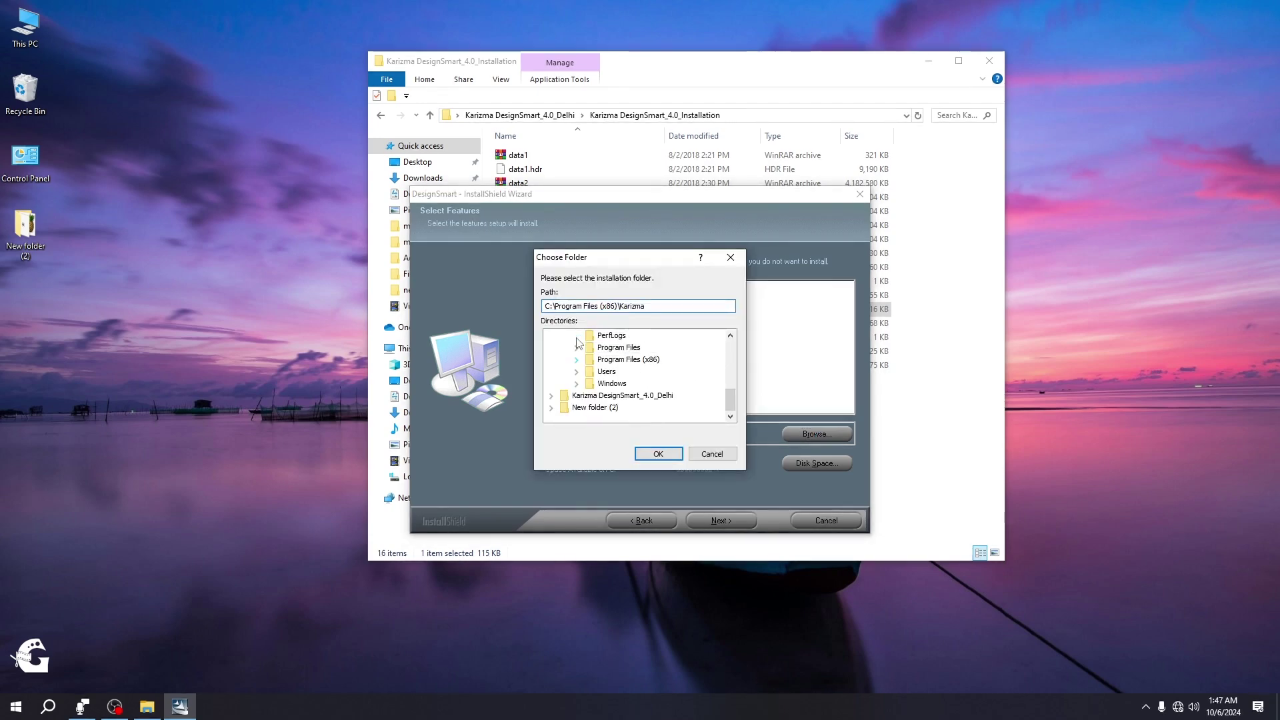
scroll(726, 395, "up", 5)
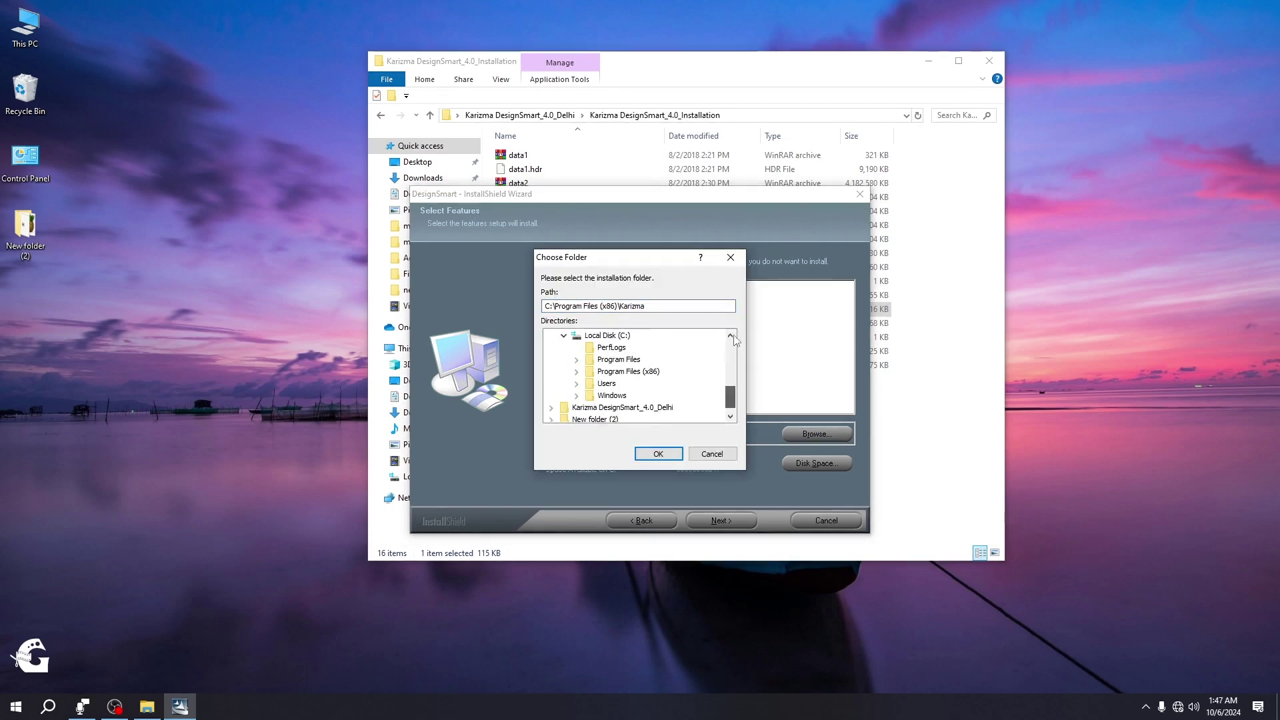
scroll(732, 400, "down", 2)
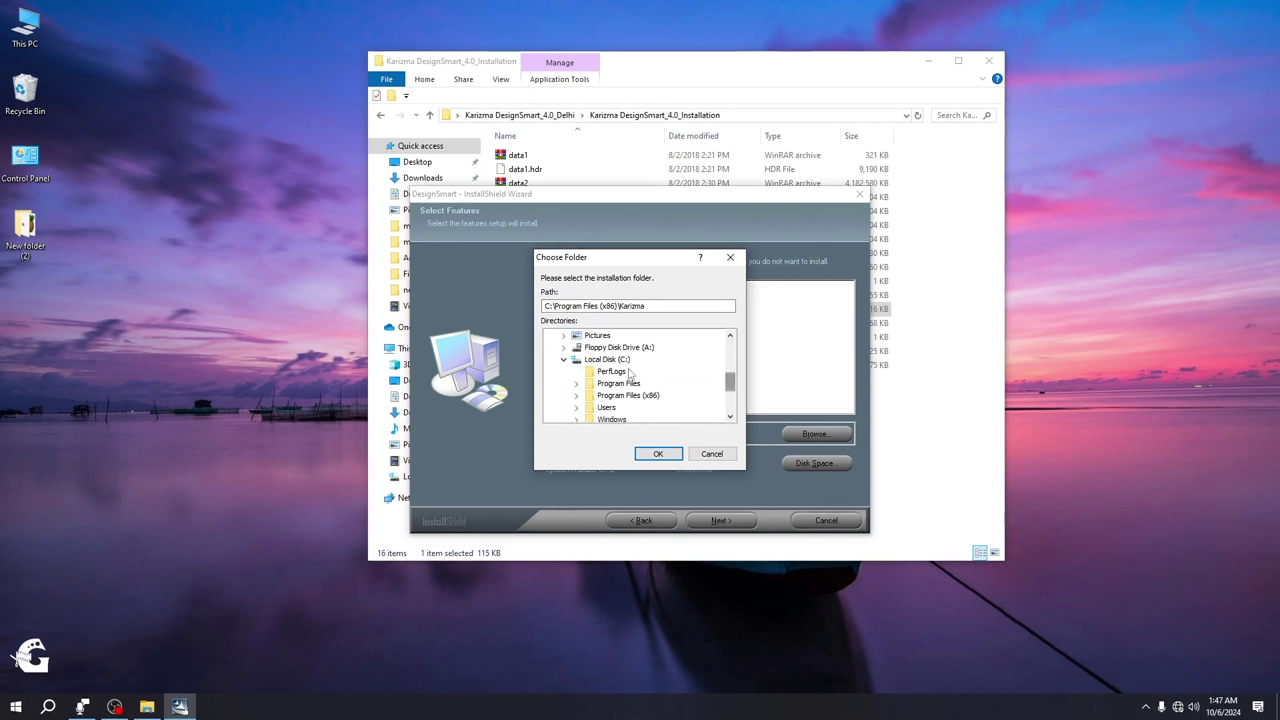
left_click(606, 359)
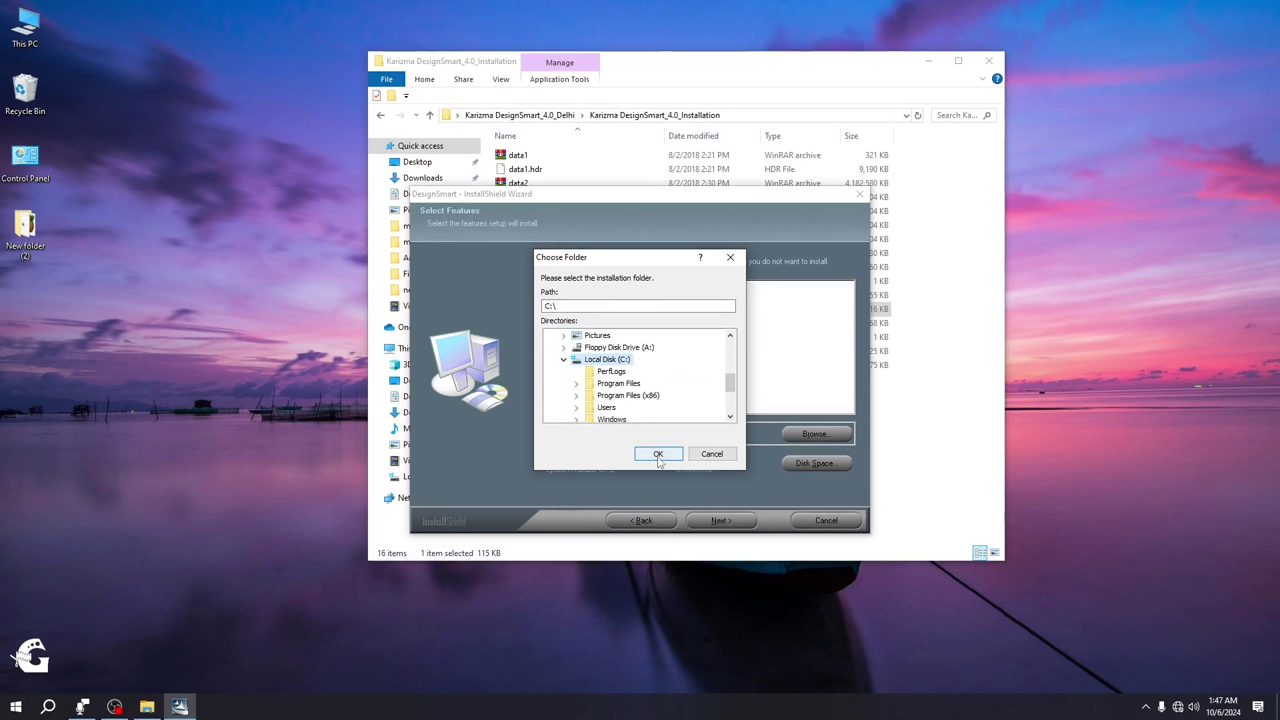
left_click(657, 456)
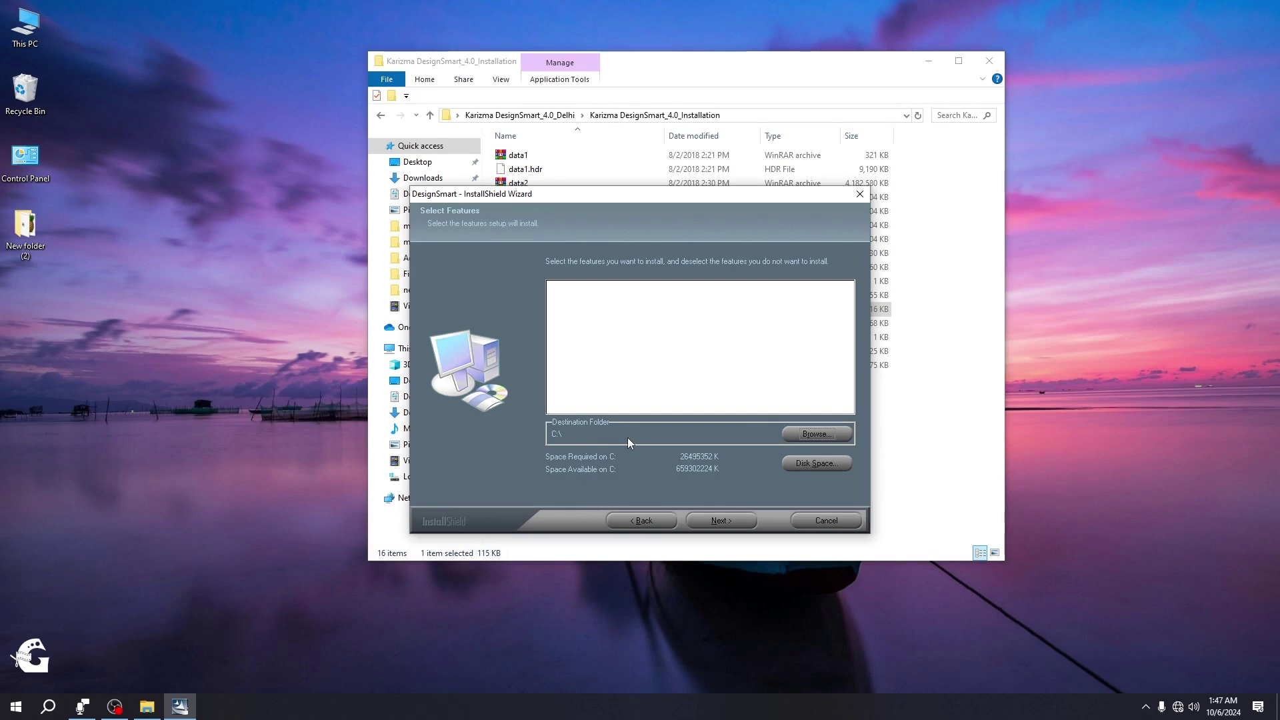
left_click(727, 523)
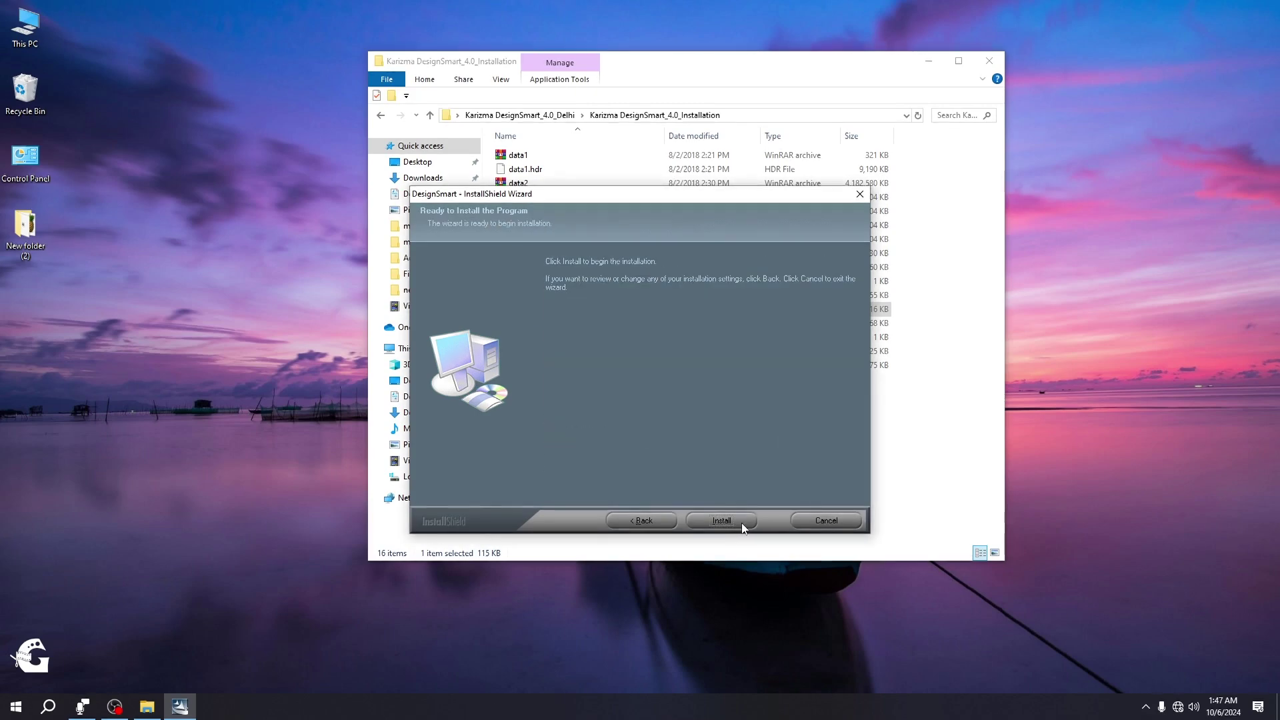
left_click(741, 523)
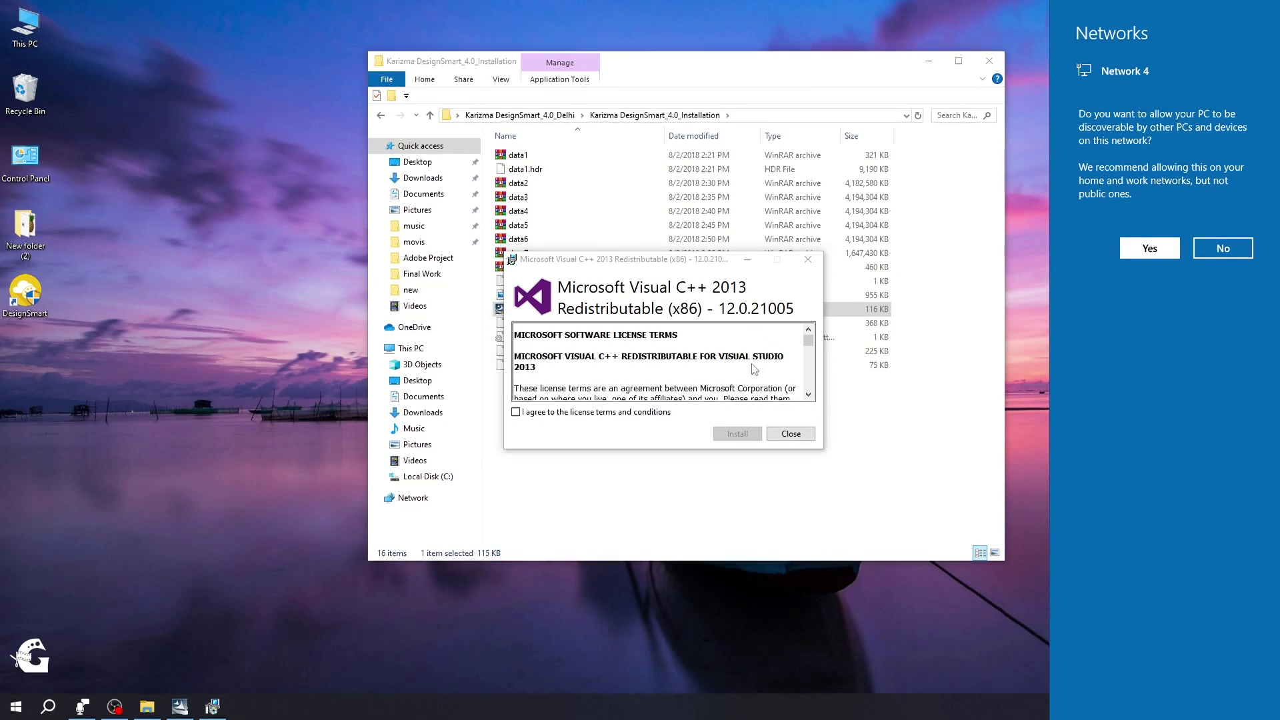
Install the Visual C++ 2013 Redistributable and dismiss the .NET Framework 4.5.2 already-installed notice.
left_click(1149, 248)
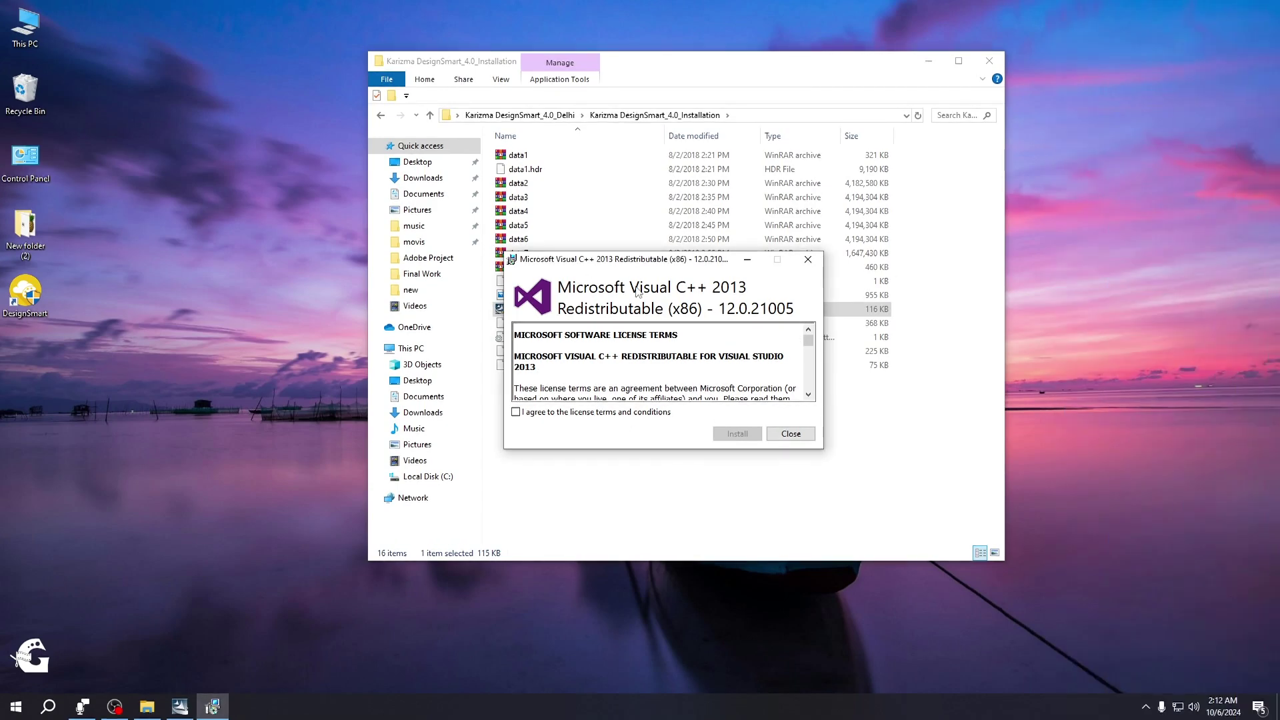
left_click(515, 412)
left_click(738, 434)
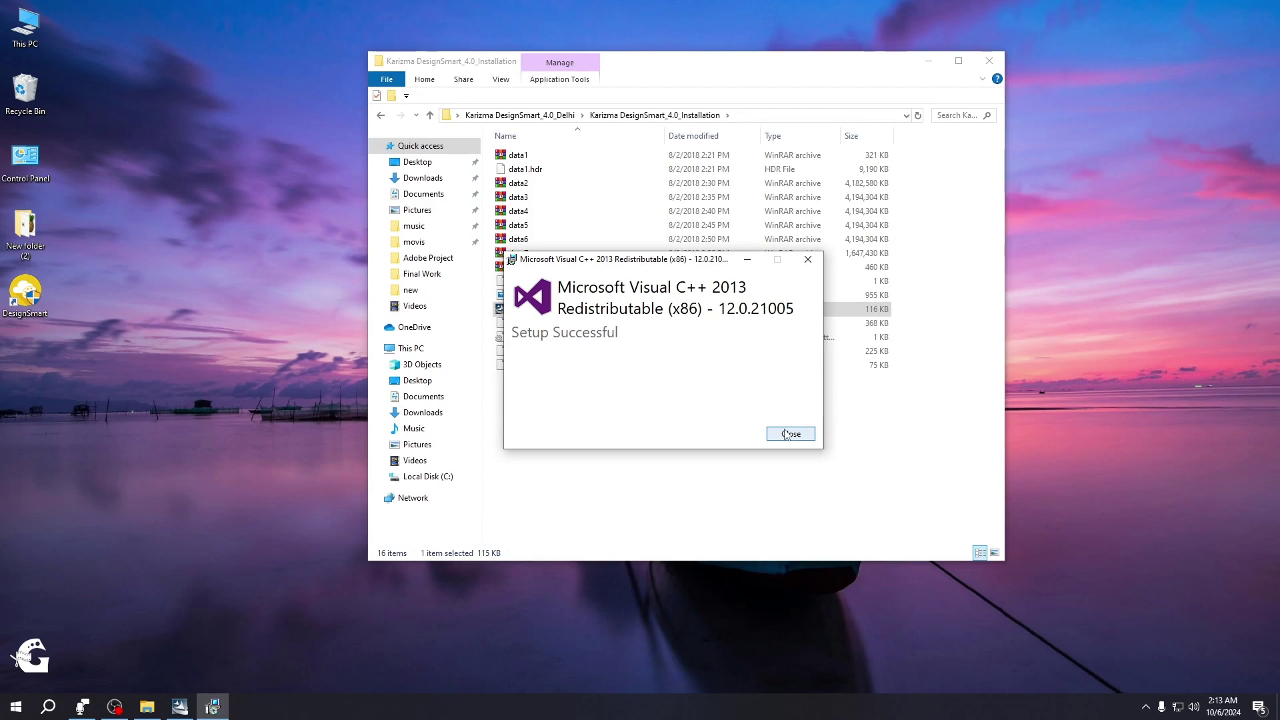
left_click(784, 434)
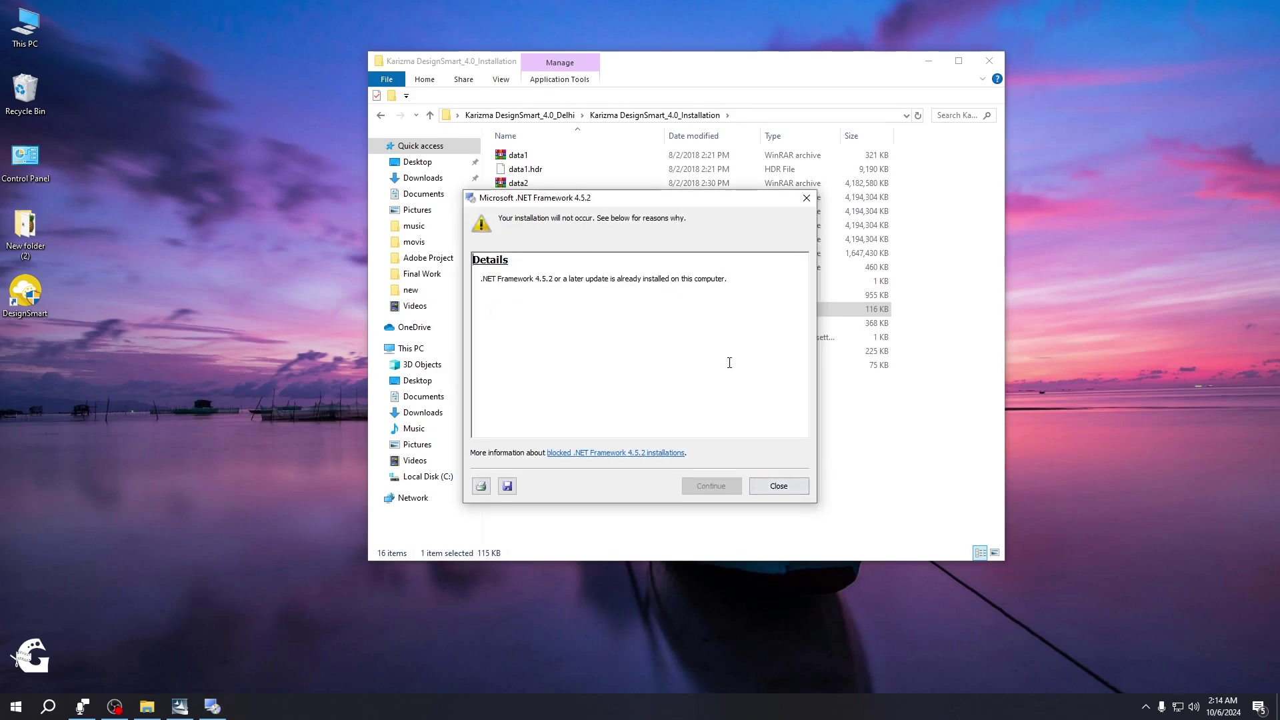
left_click(778, 486)
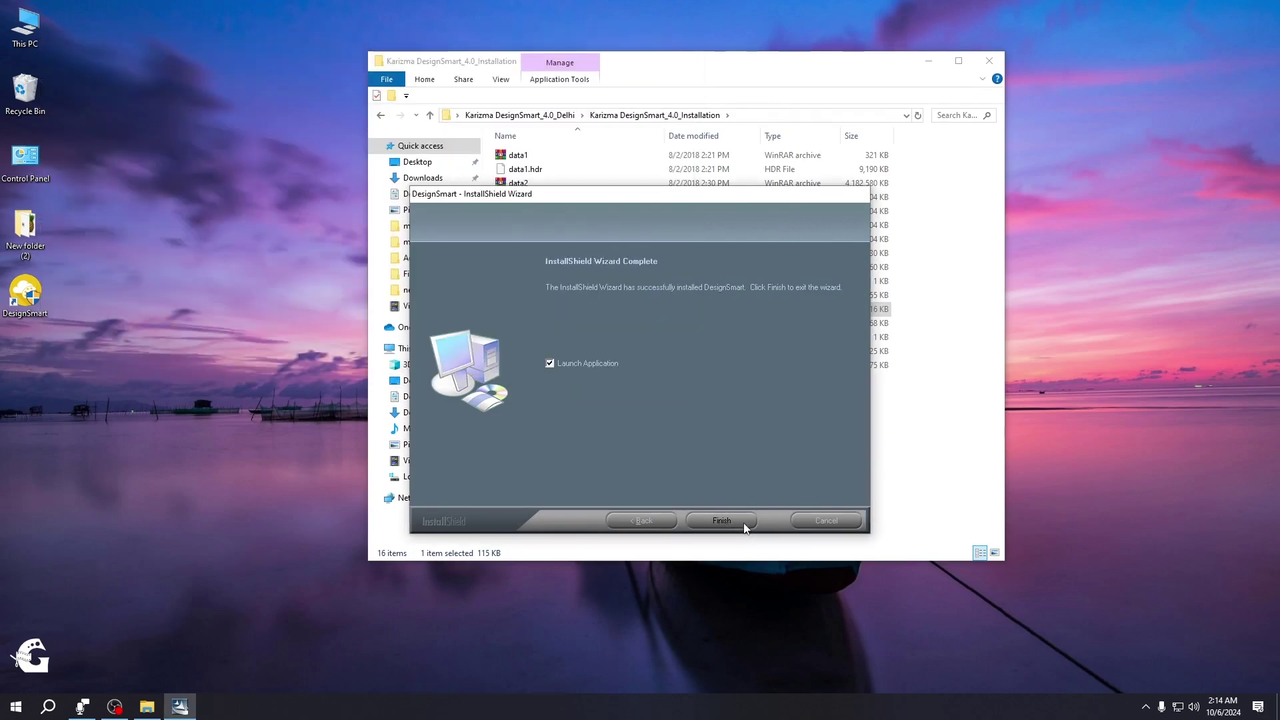
Finish the InstallShield Wizard with Launch Application ticked to start DesignSmart.
left_click(744, 525)
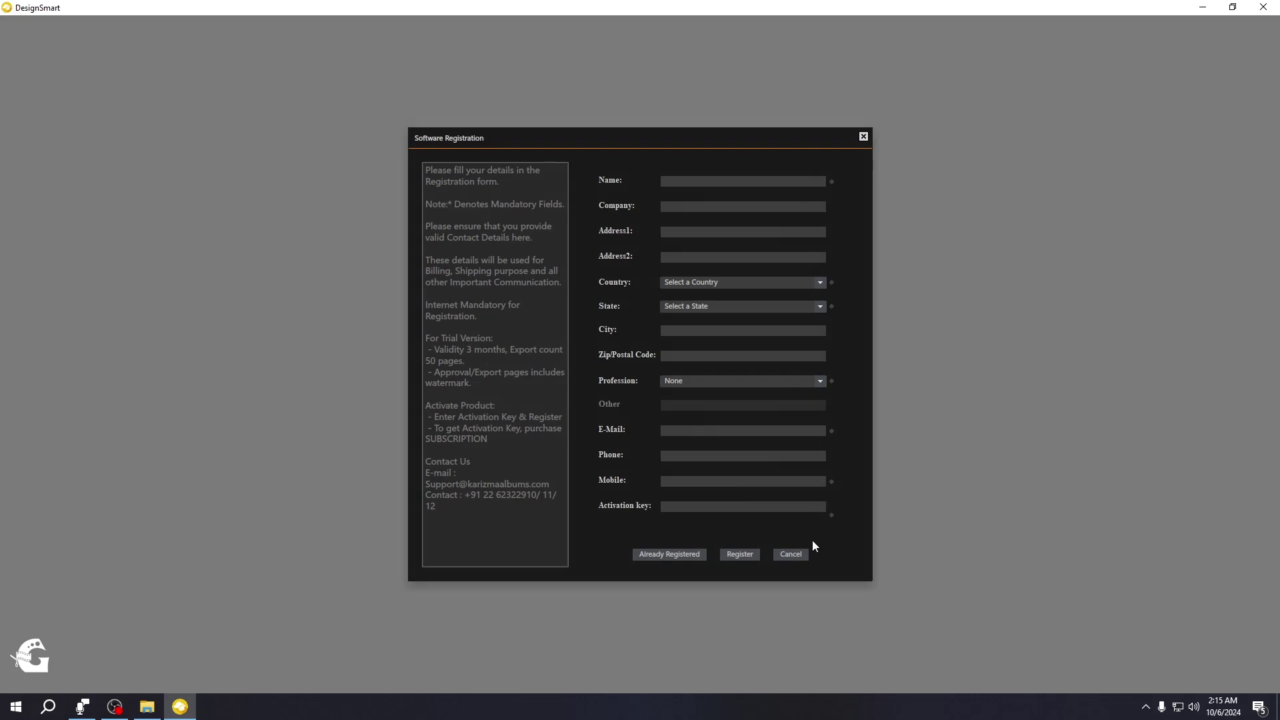
Enter the registrant's name, company name and two address lines.
left_click(681, 208)
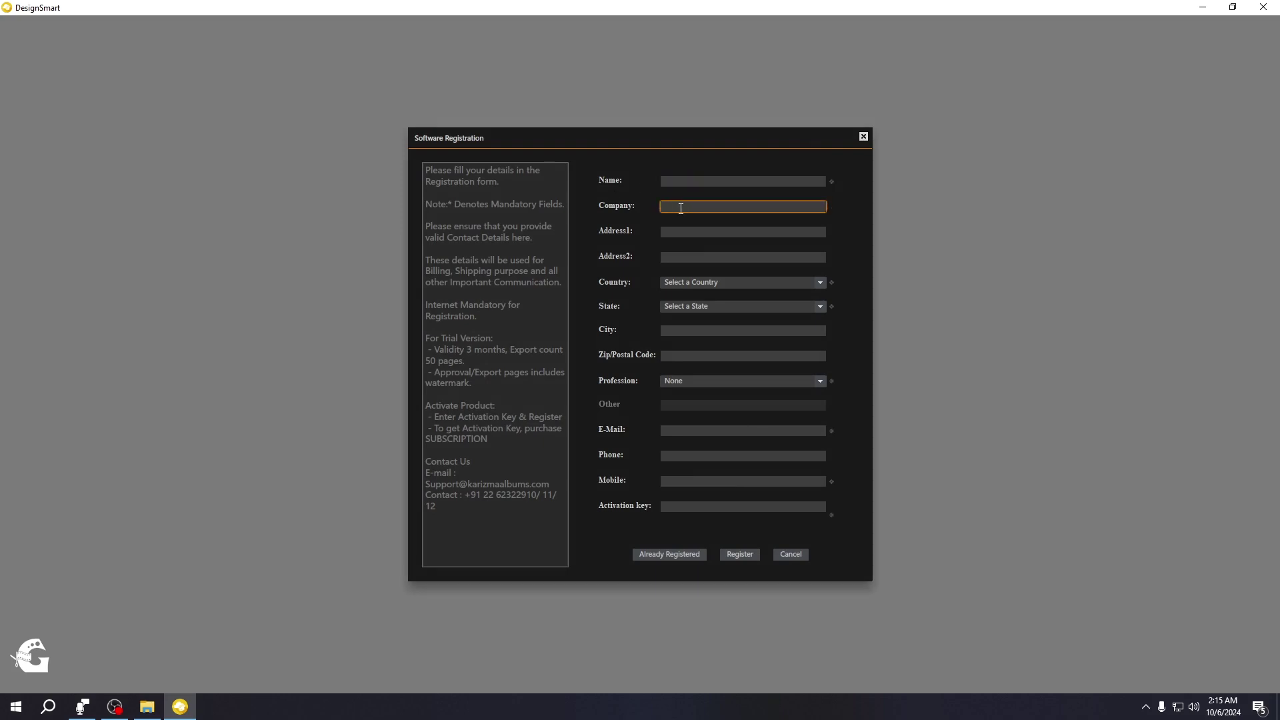
key("Tab")
key("Tab")
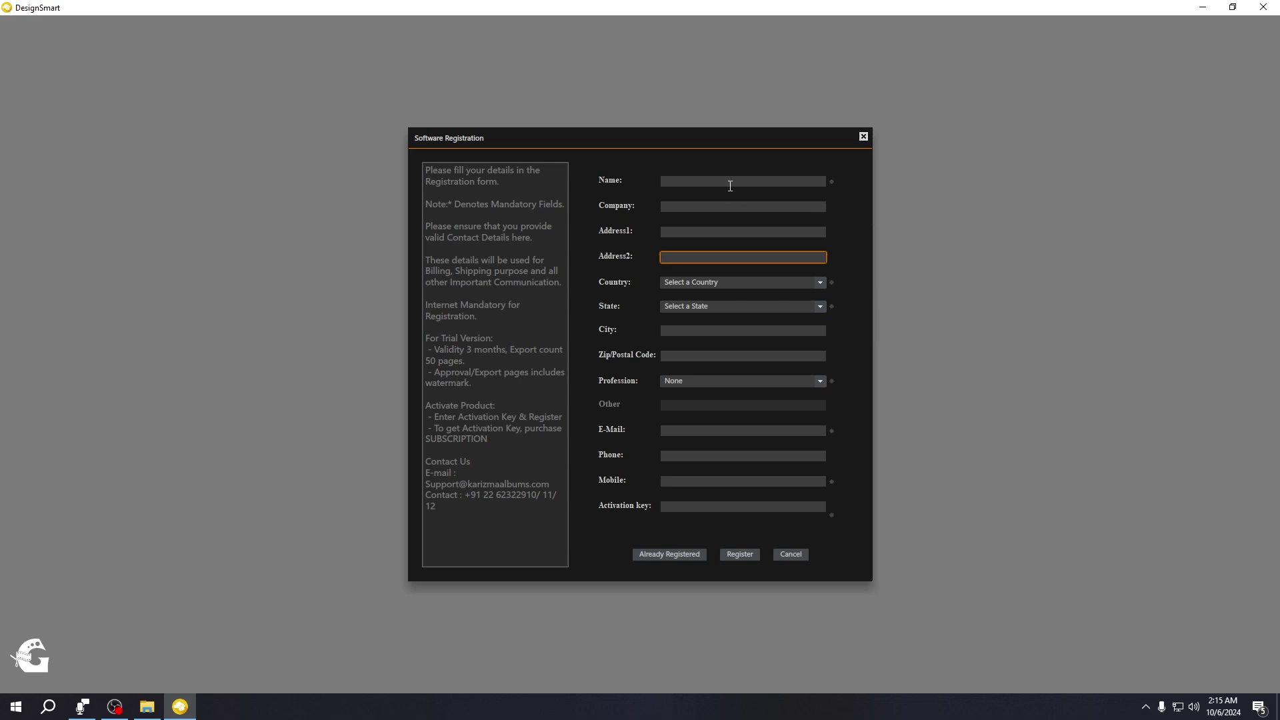
left_click(730, 181)
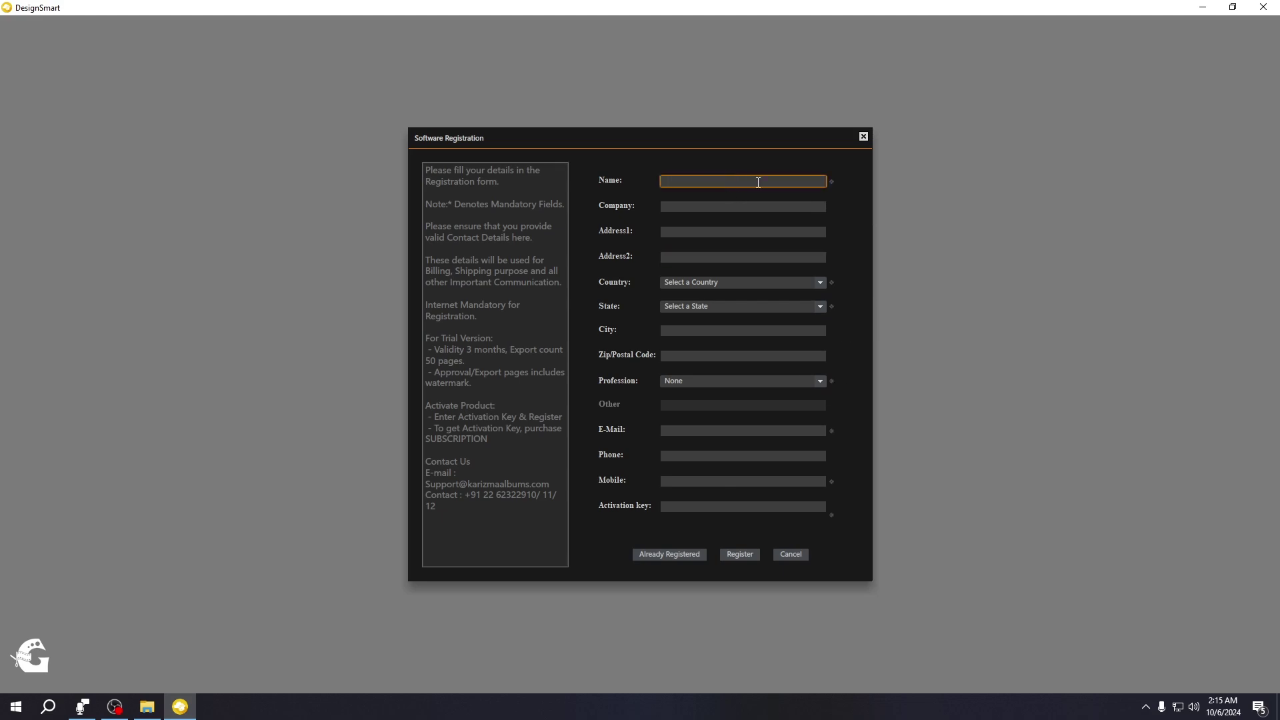
type("Gulzar")
left_click(733, 210)
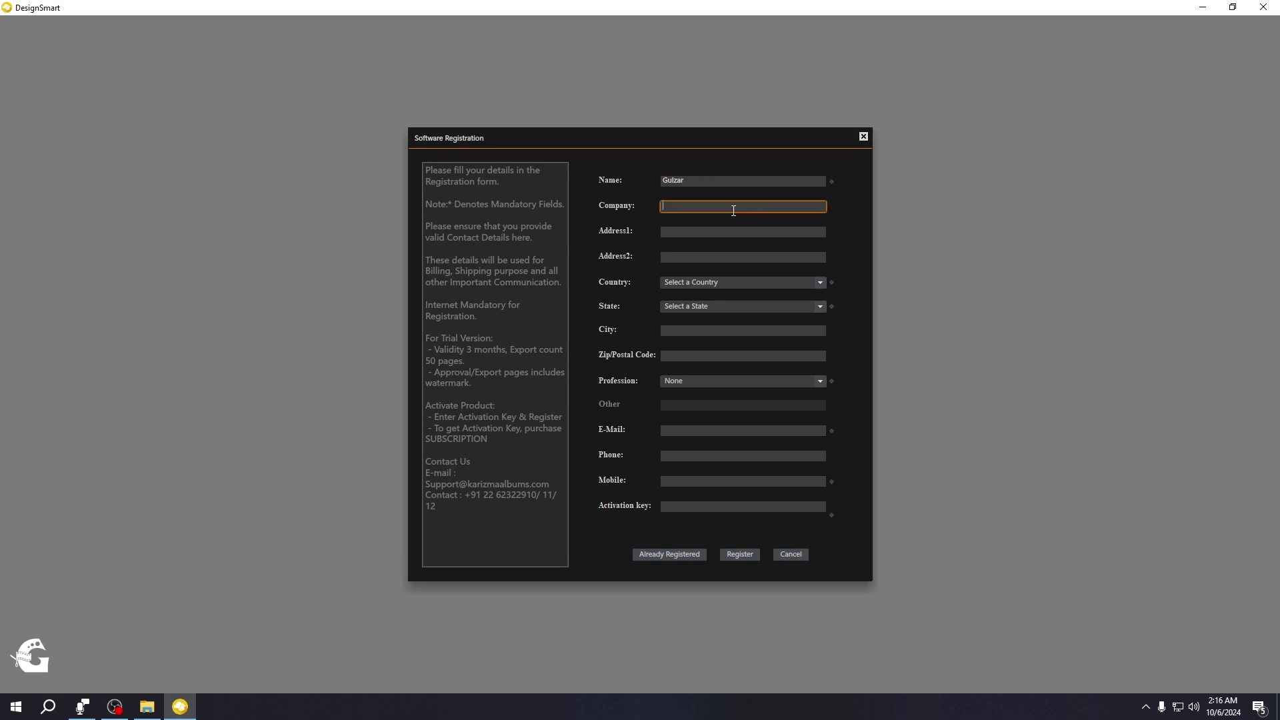
type("Monarch")
left_click(713, 235)
type("Delh")
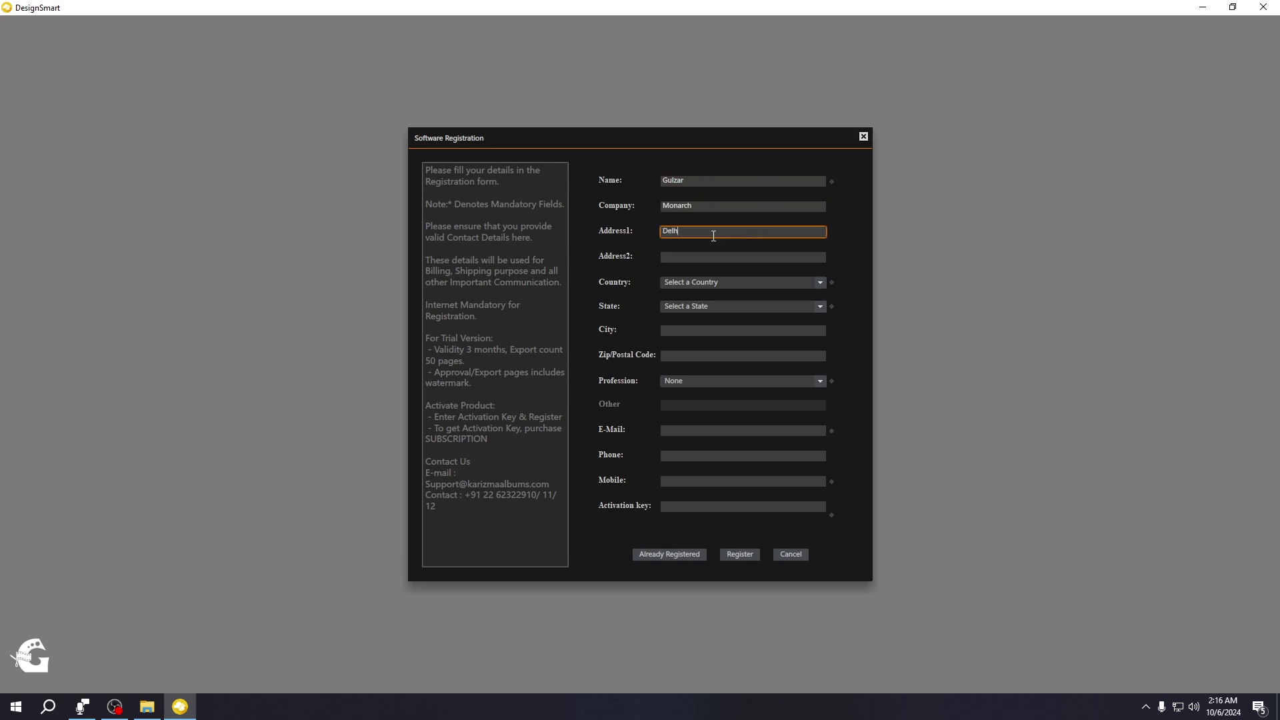
left_click(711, 253)
type("Delhi")
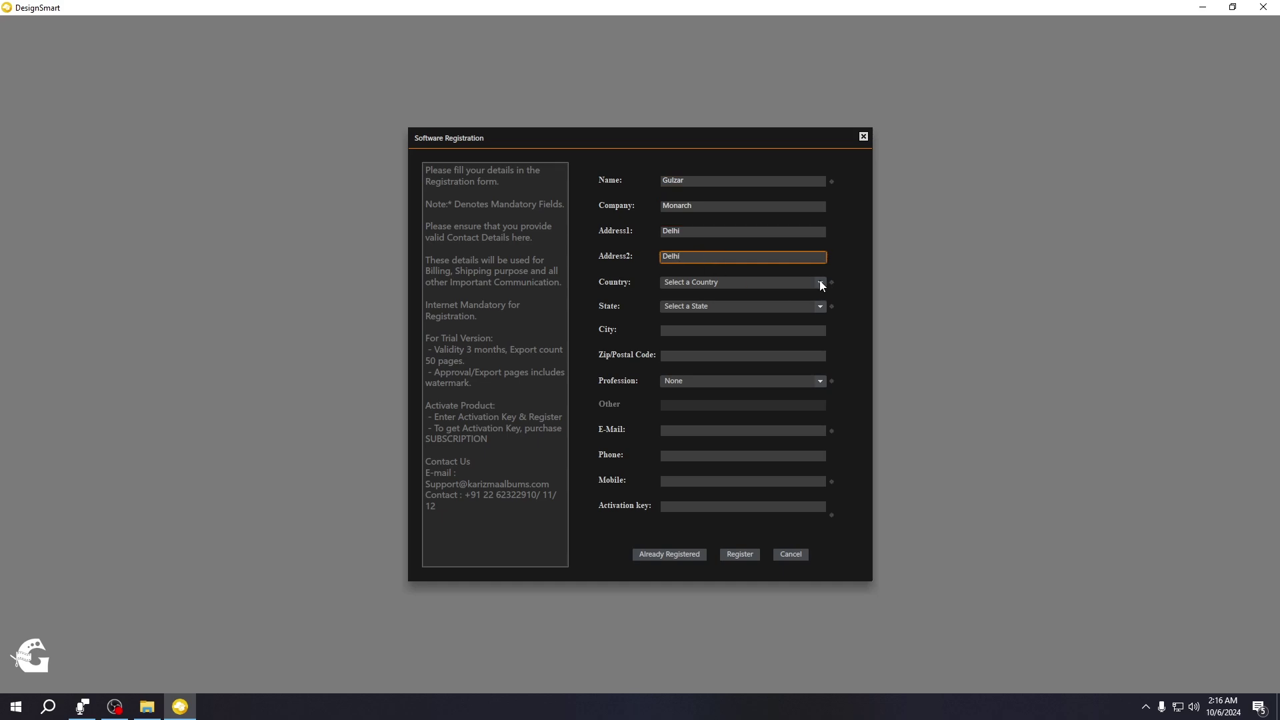
Set country India, state Delhi, city Delhi, the postal code, and profession Photographer.
left_click(820, 283)
type("india")
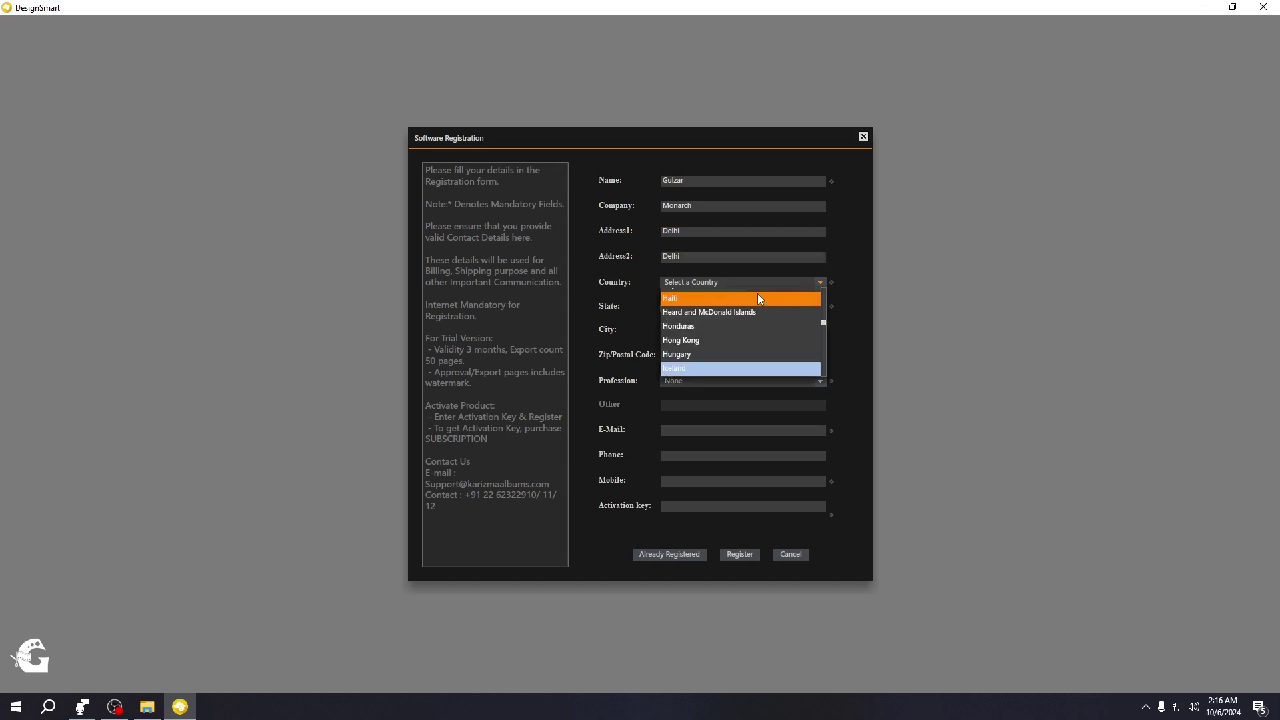
left_click(757, 294)
left_click(708, 307)
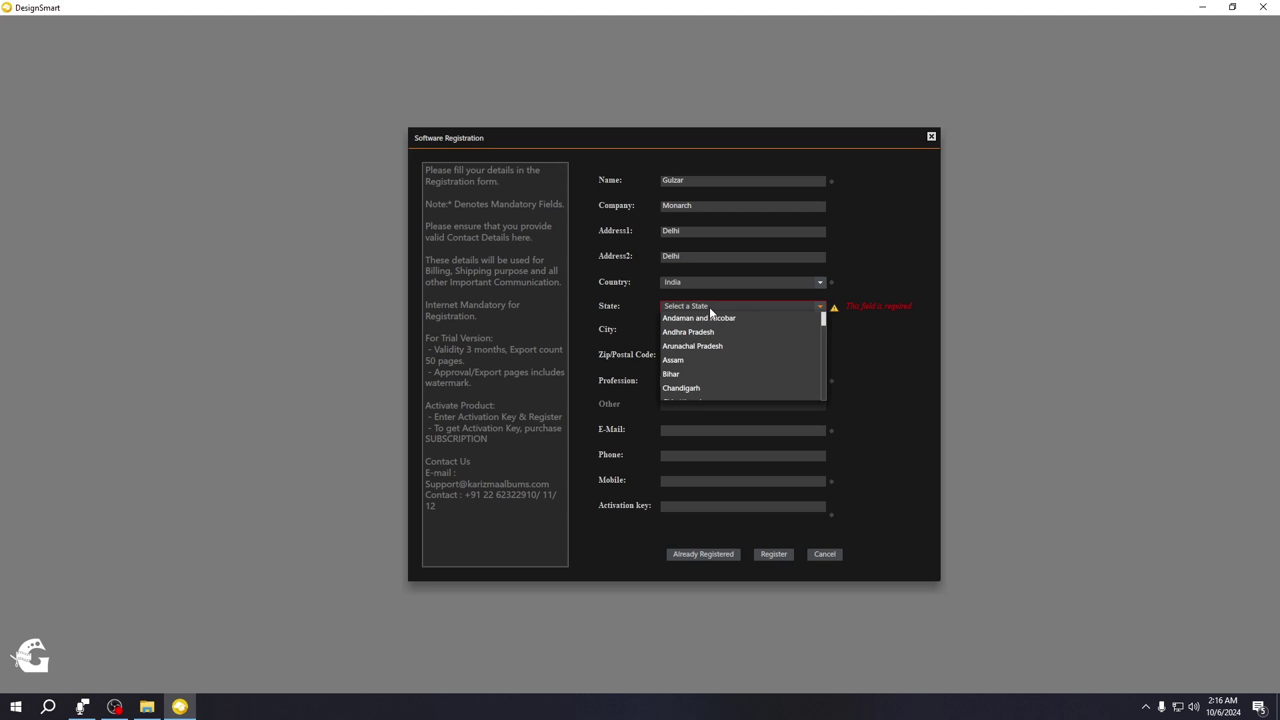
type("delhi")
key("Return")
left_click(685, 331)
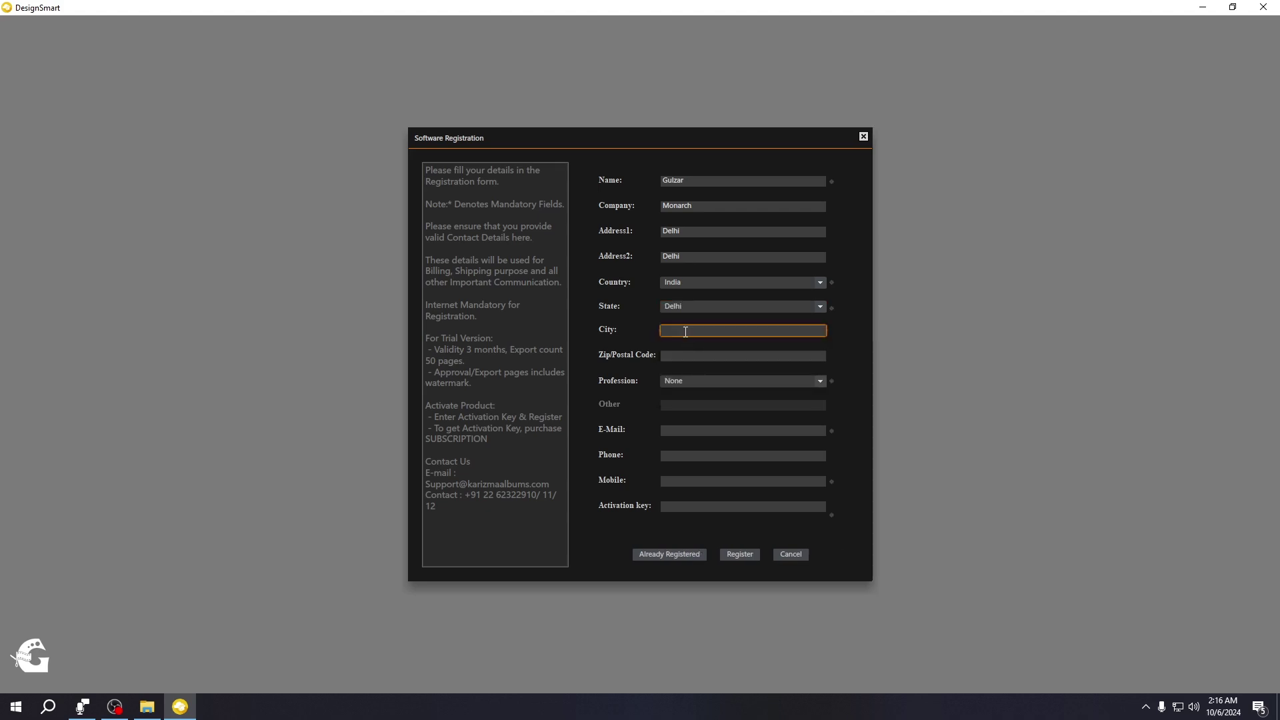
type("Delhi")
left_click(686, 356)
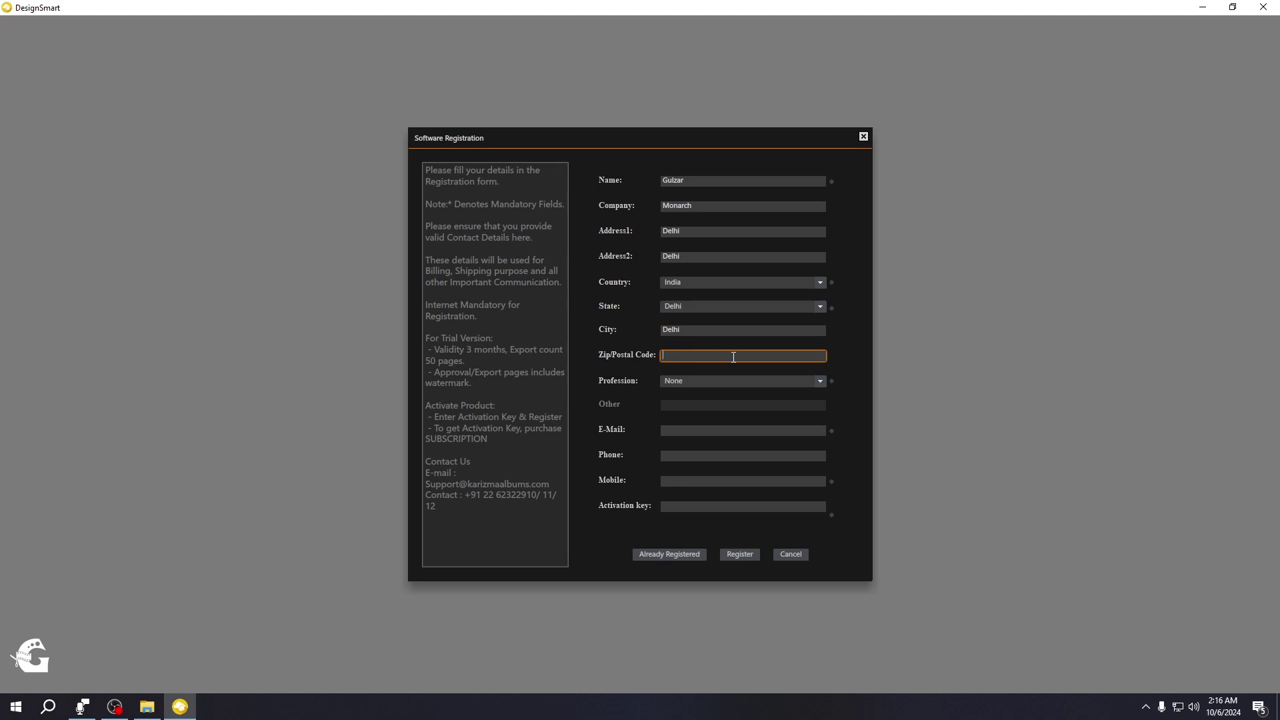
type("110006")
left_click(822, 385)
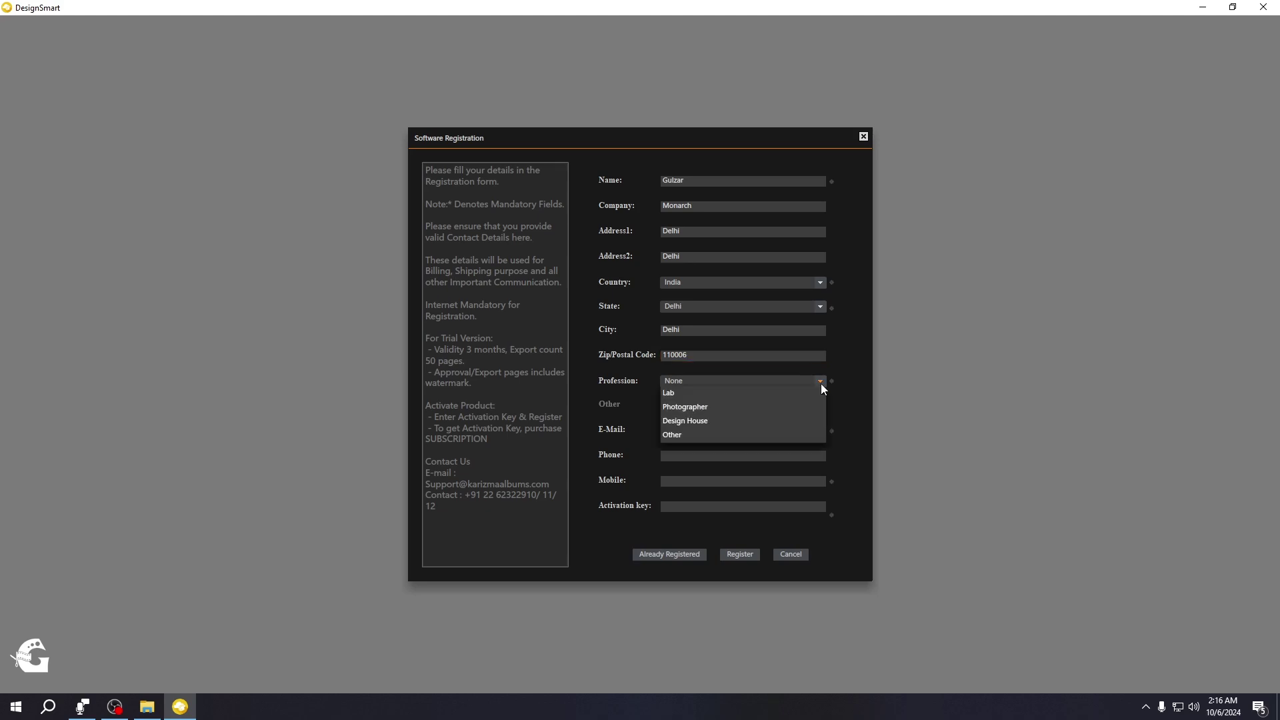
left_click(729, 406)
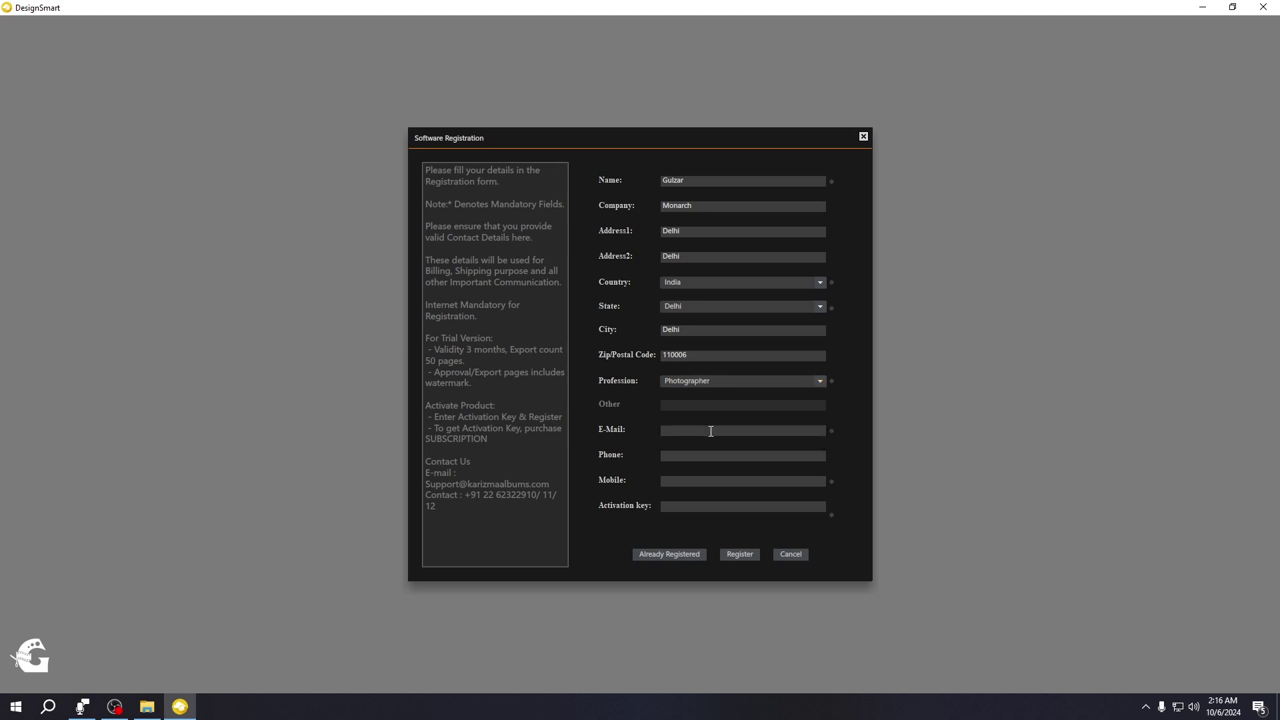
Fill in the contact's e-mail address and mobile number.
left_click(710, 431)
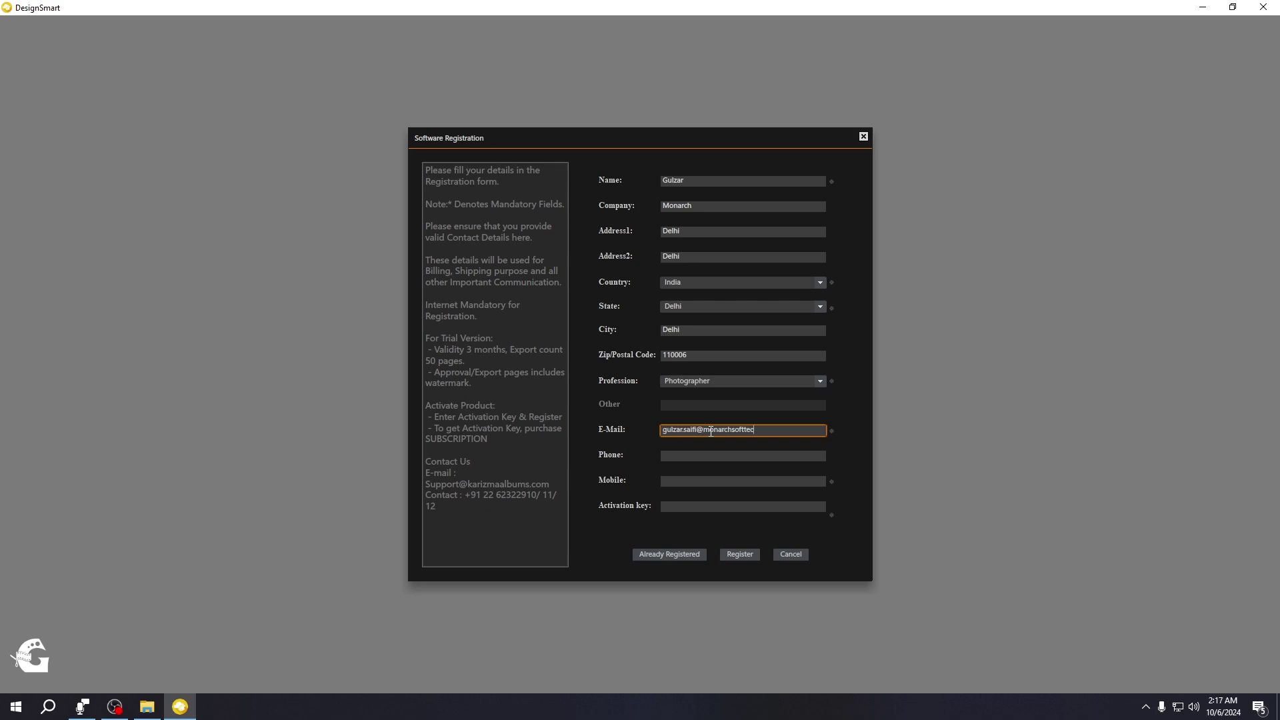
left_click(712, 454)
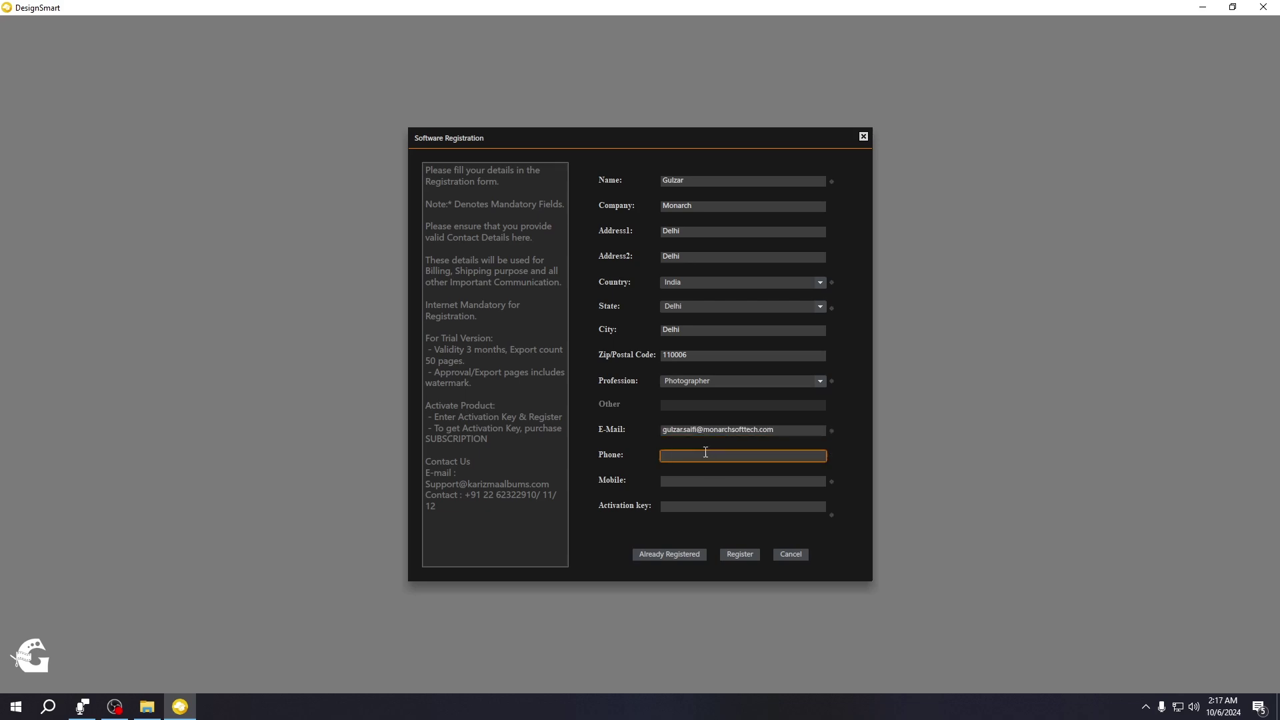
left_click(690, 481)
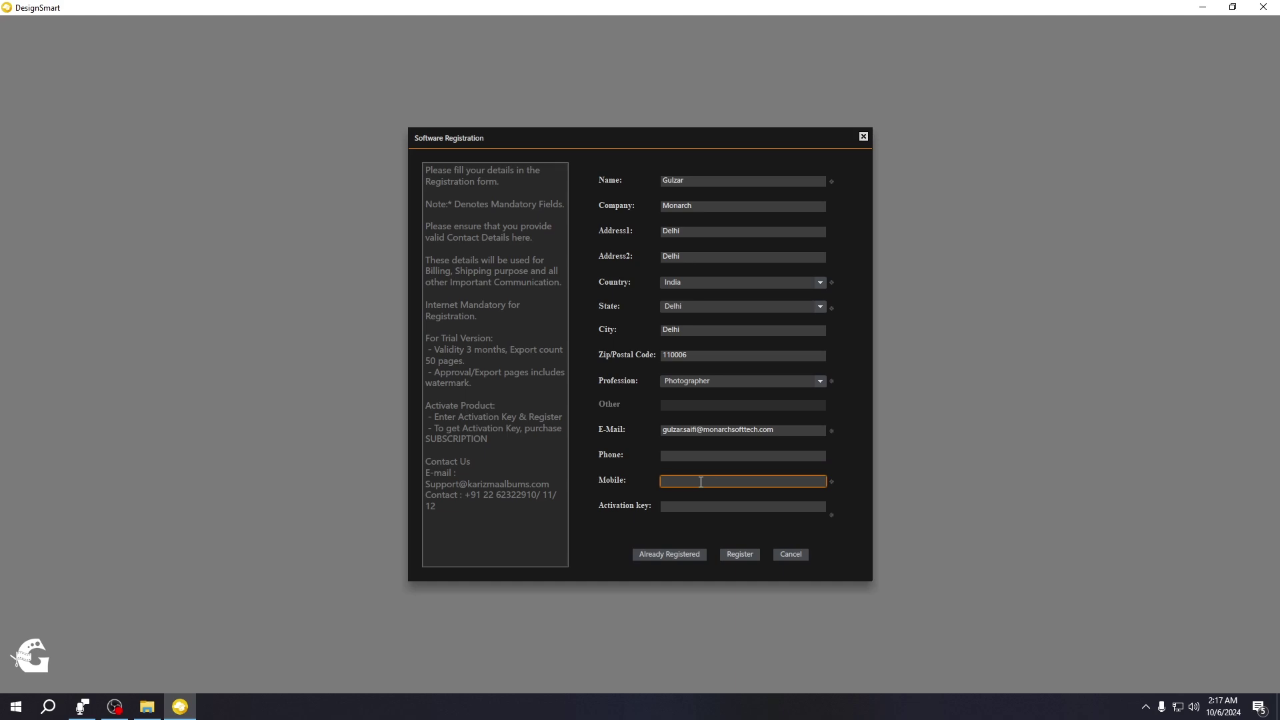
key("Tab")
key("Return")
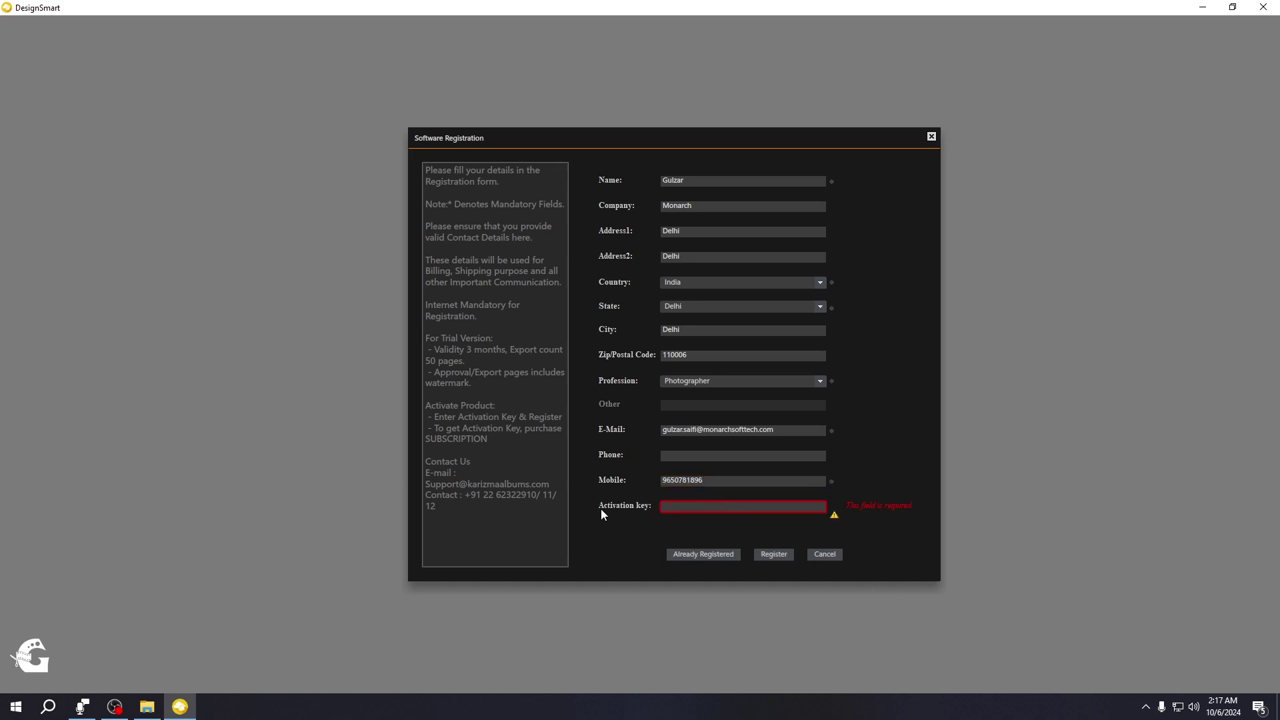
Enter and copy the activation key, then submit the registration.
left_click(741, 509)
left_click_drag(738, 508, 641, 505)
right_click(689, 508)
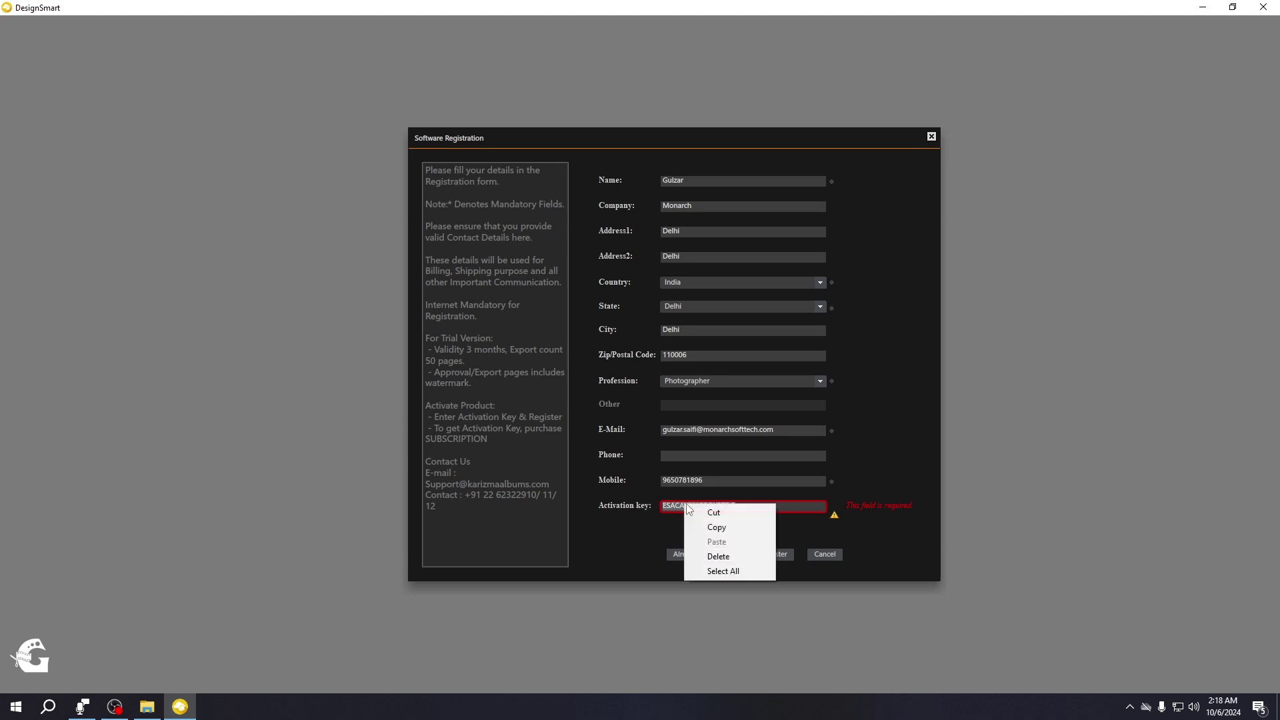
left_click(701, 527)
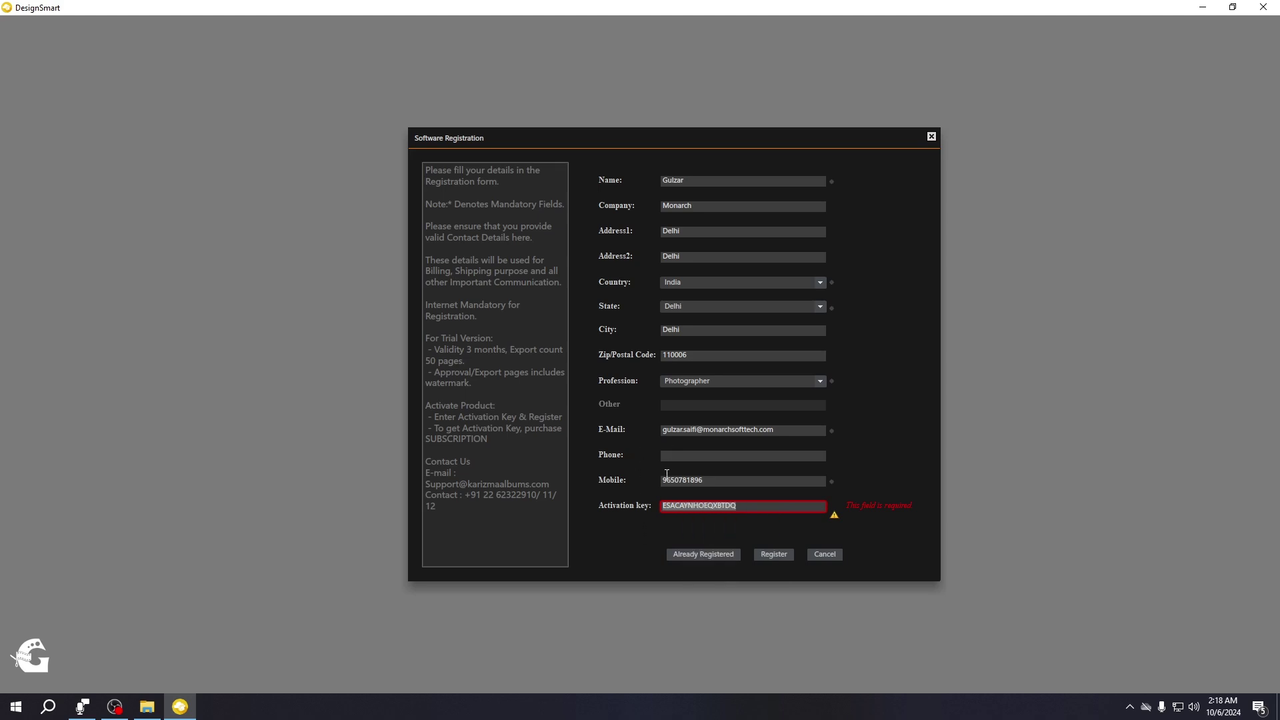
left_click(766, 558)
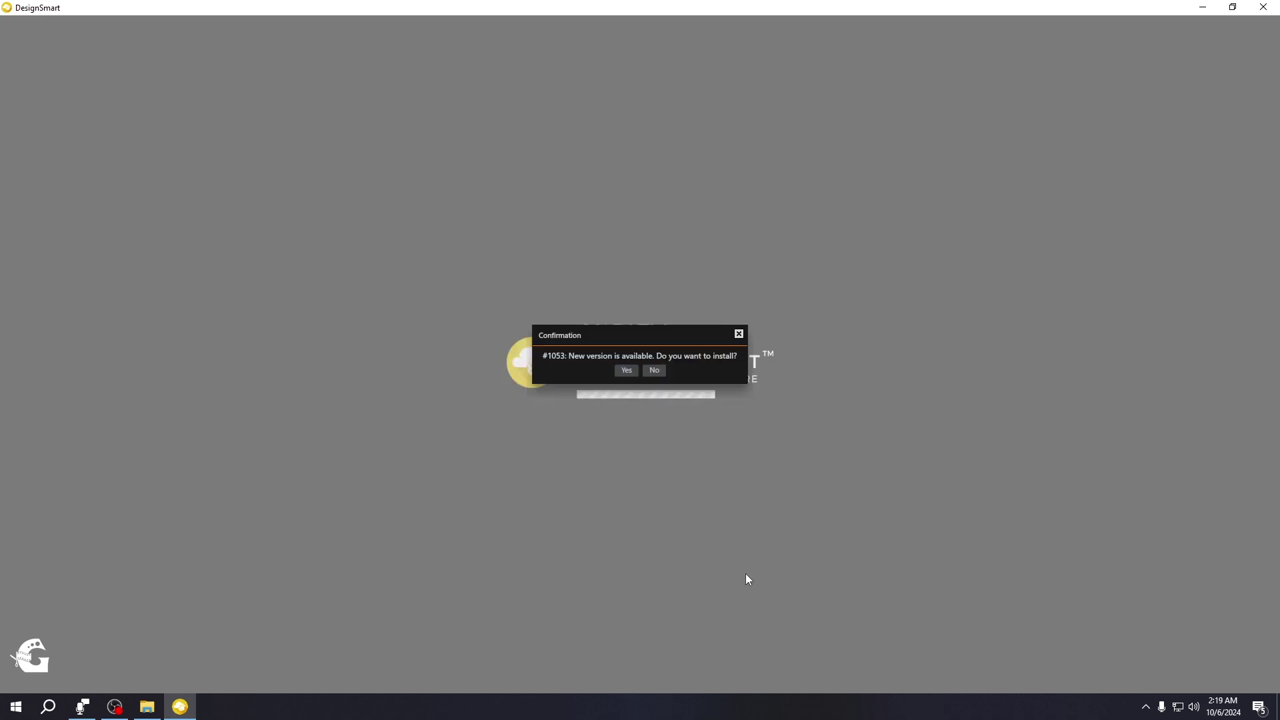
Decline the update, then create C:\MY PROJECT and set it as the project path.
key("Escape")
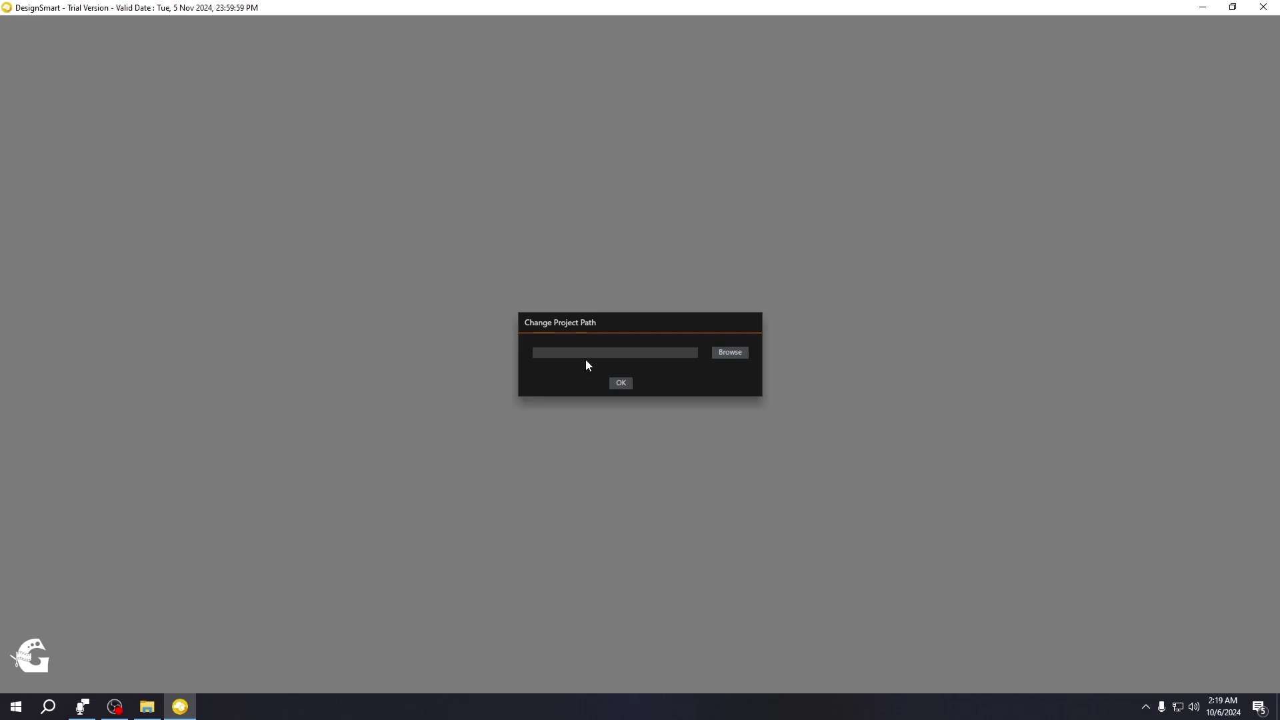
left_click(731, 353)
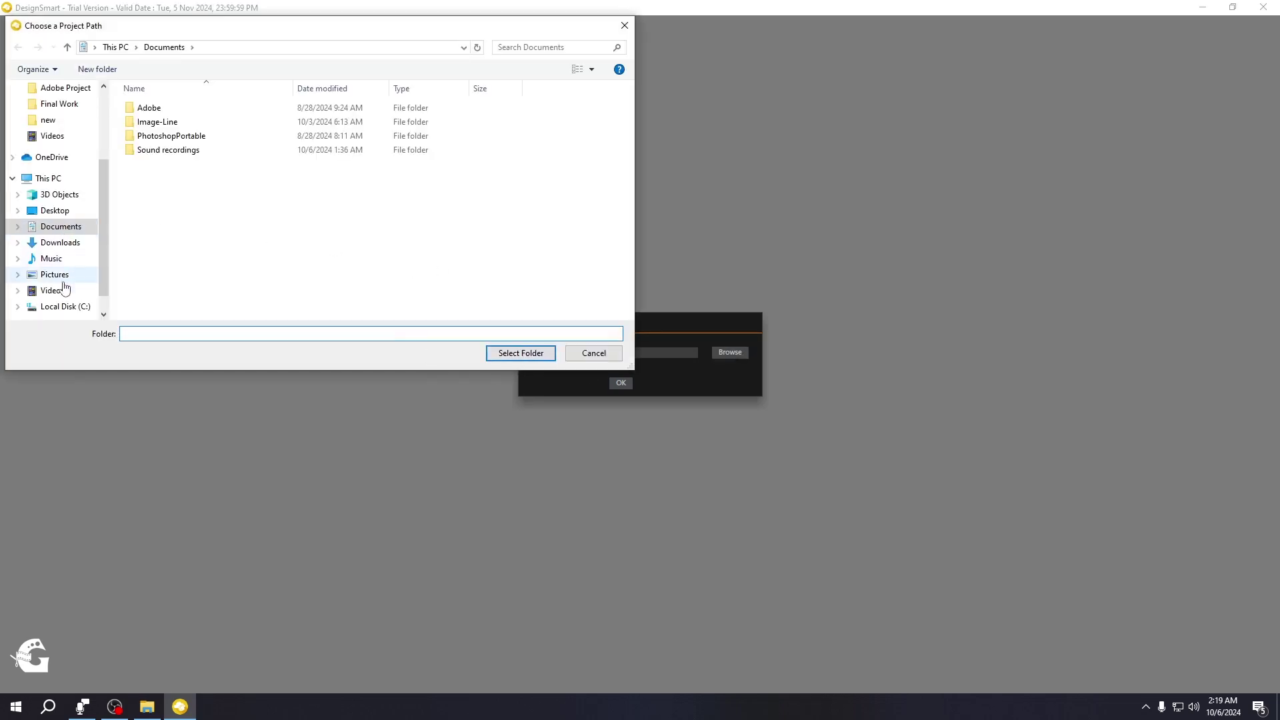
left_click(63, 307)
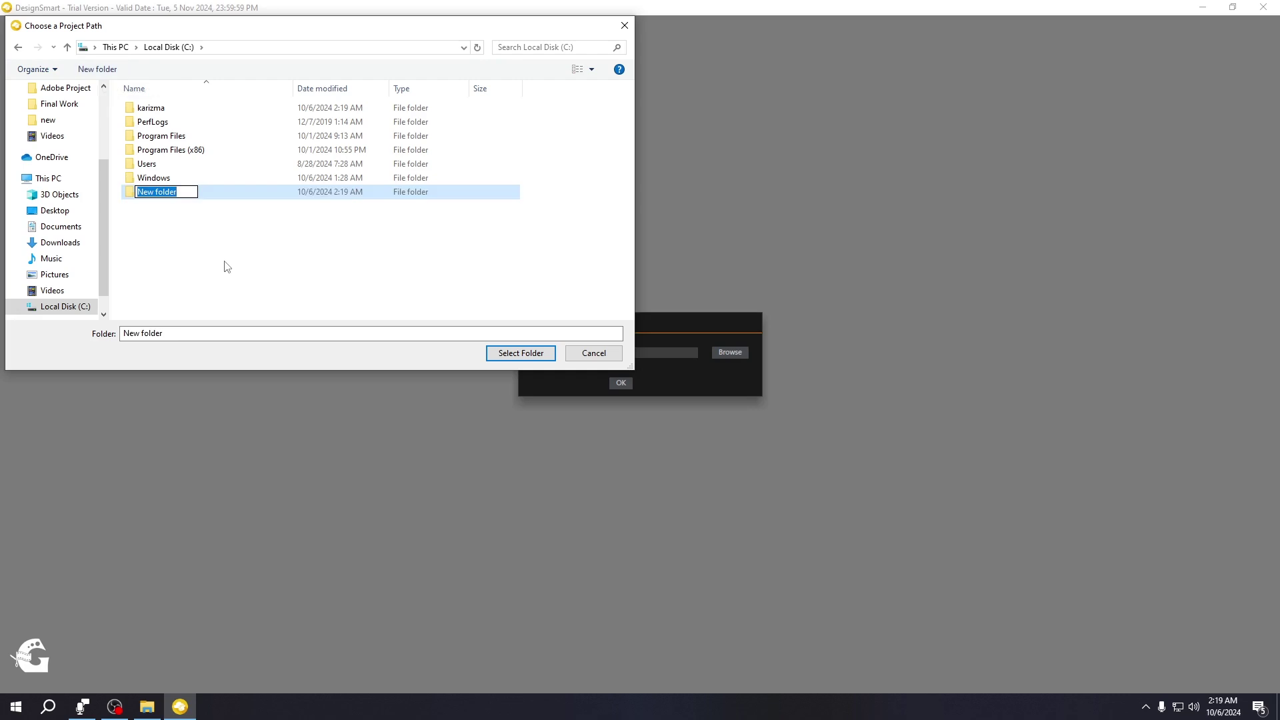
type("MY PROJECT")
key("Return")
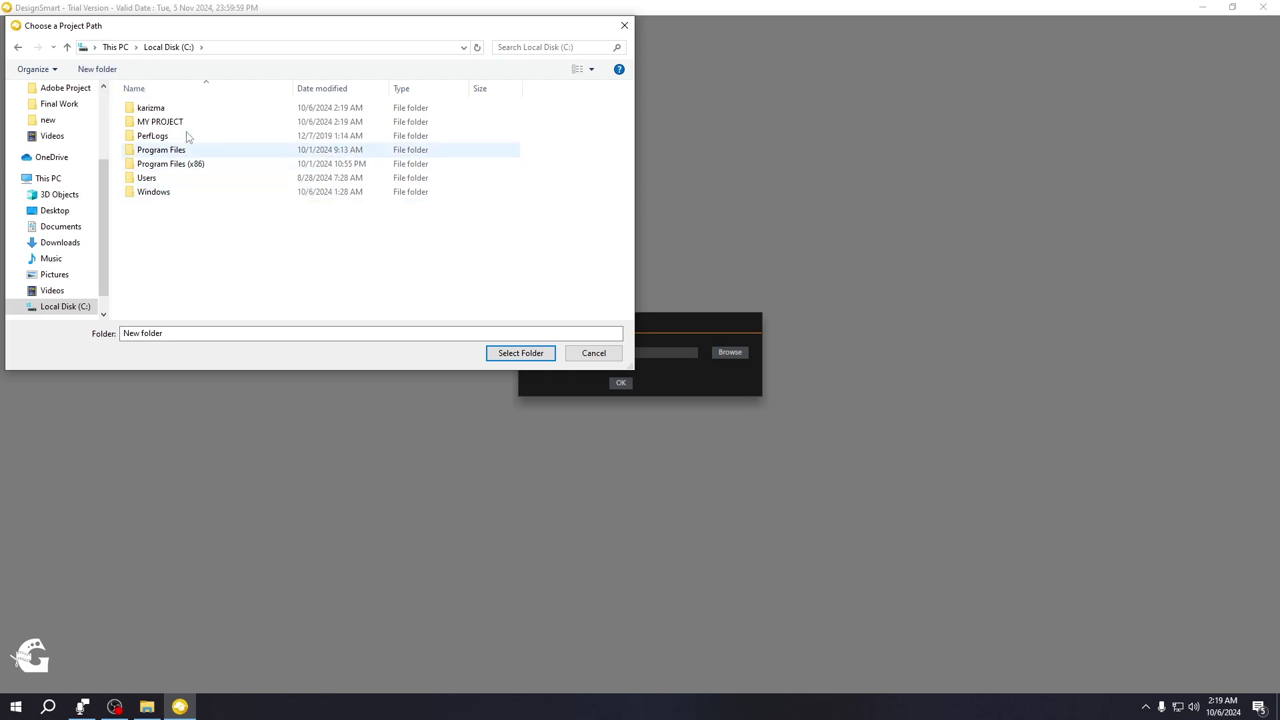
double_click(160, 122)
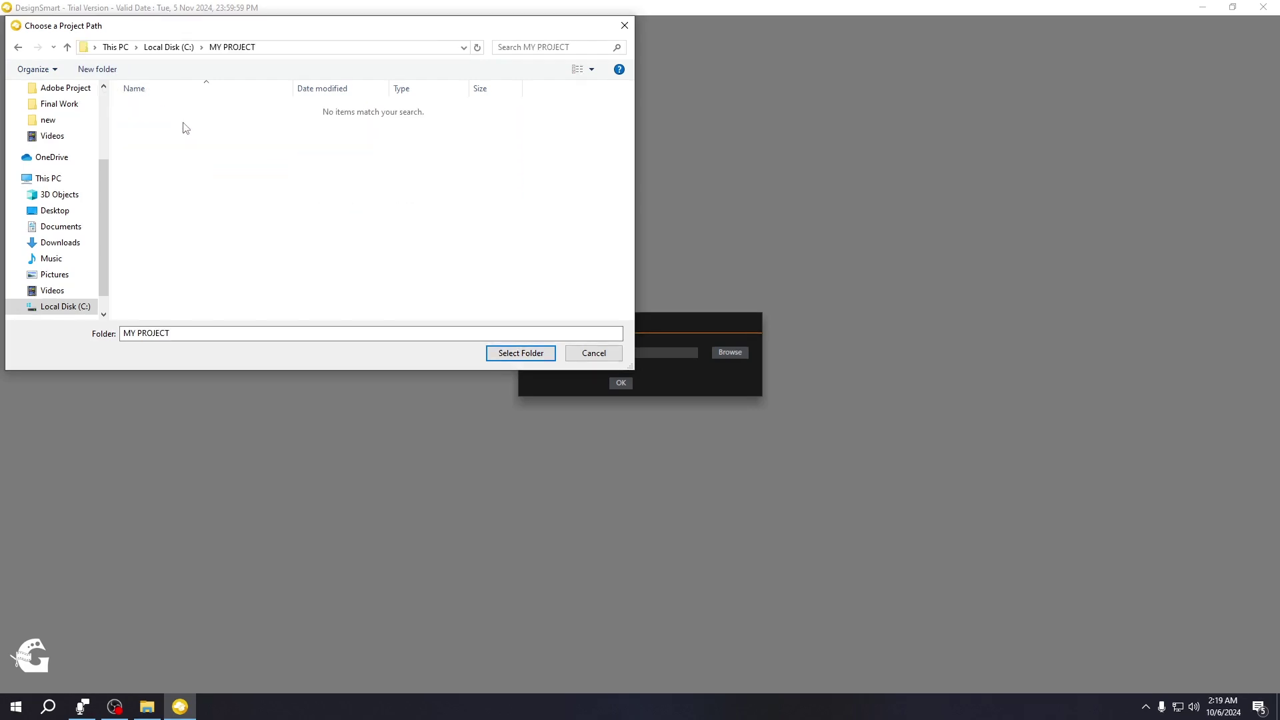
left_click(521, 354)
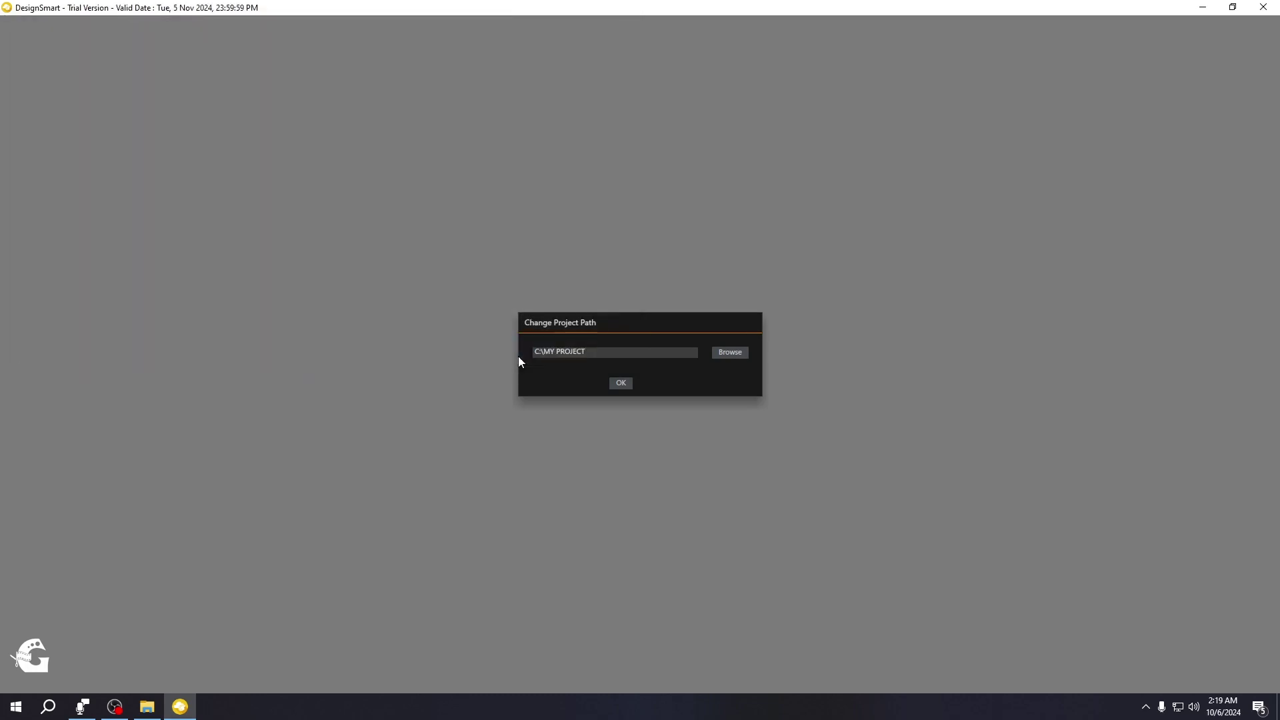
left_click(619, 384)
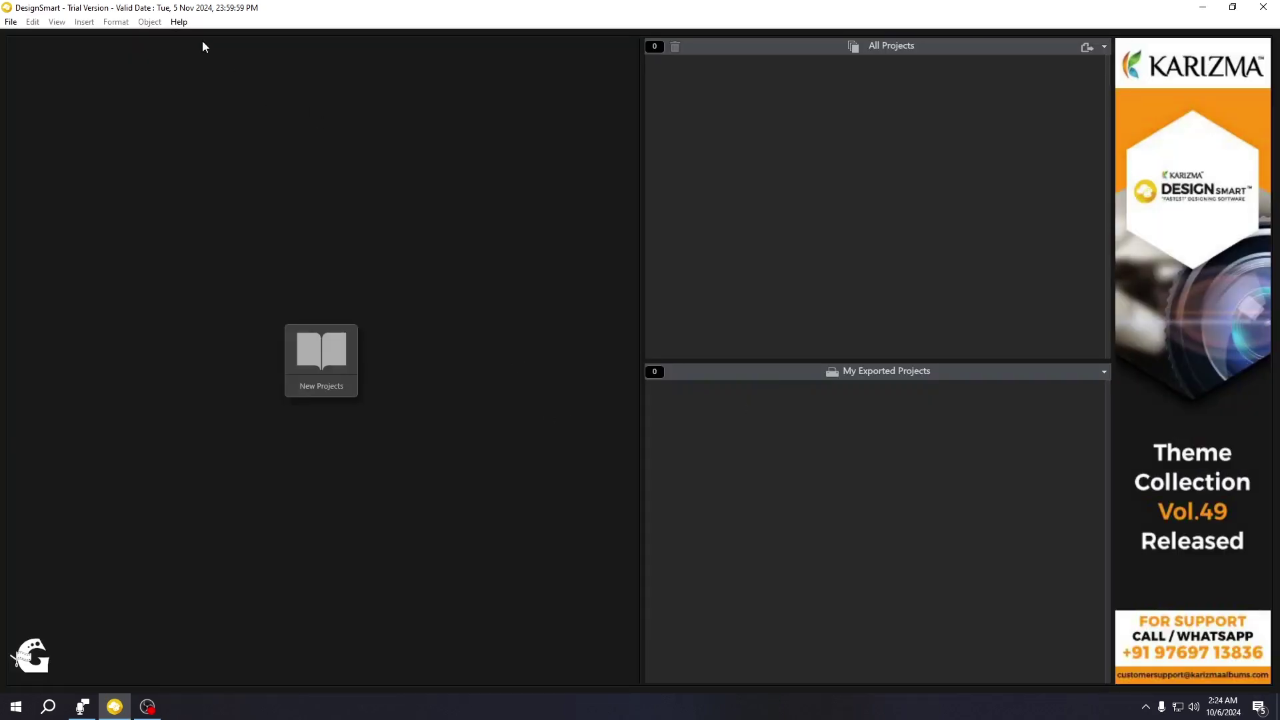
Confirm build 1.0.184 in the About box, then run Help > Software Update to check for updates.
left_click(178, 22)
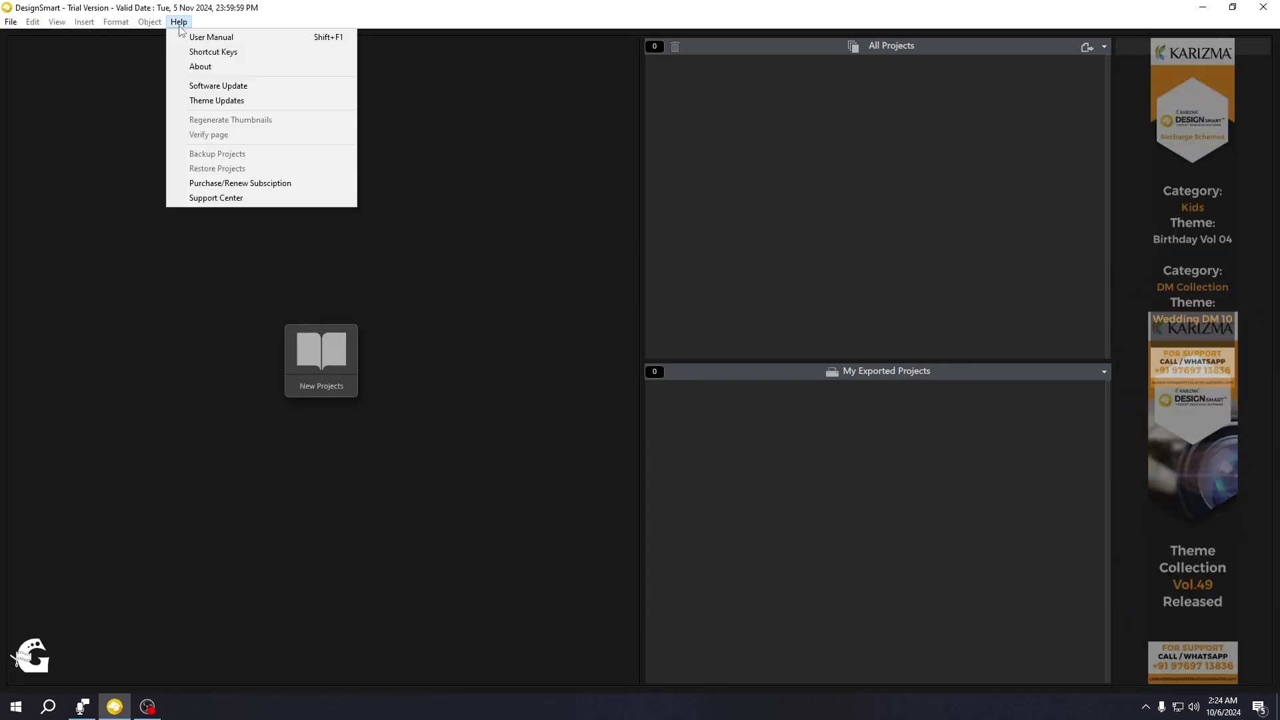
left_click(199, 69)
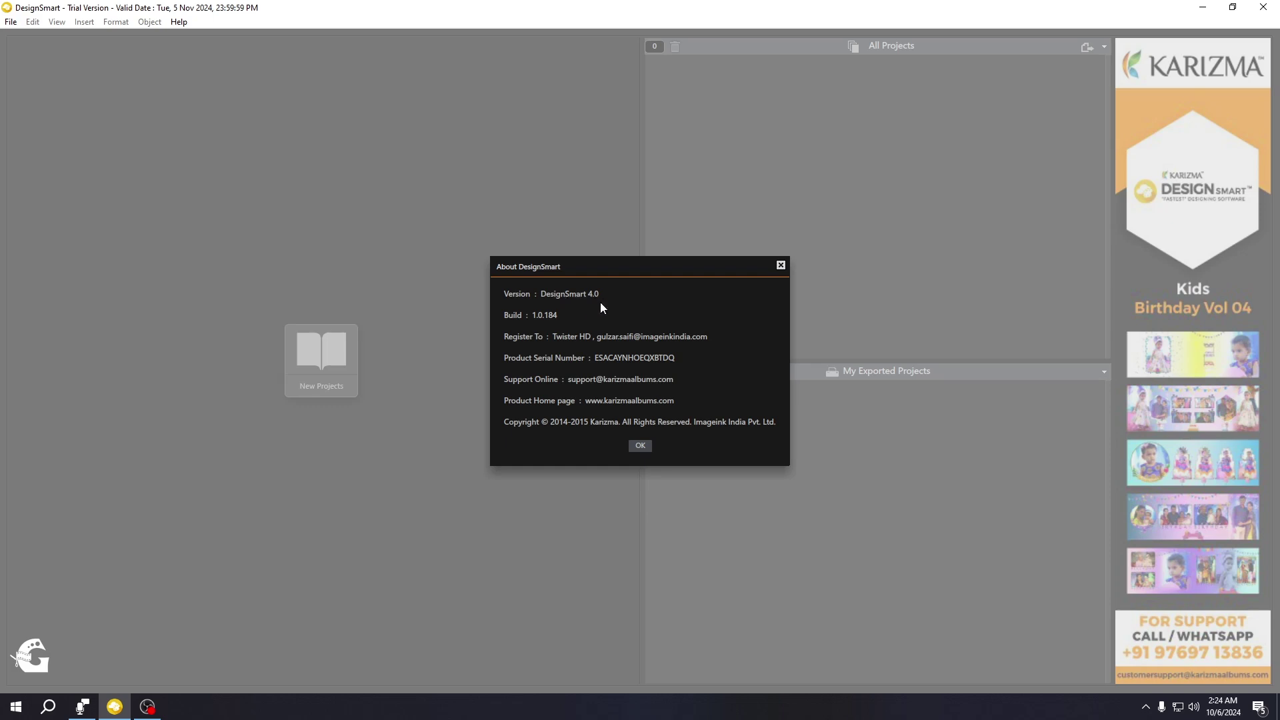
left_click(784, 265)
left_click(184, 24)
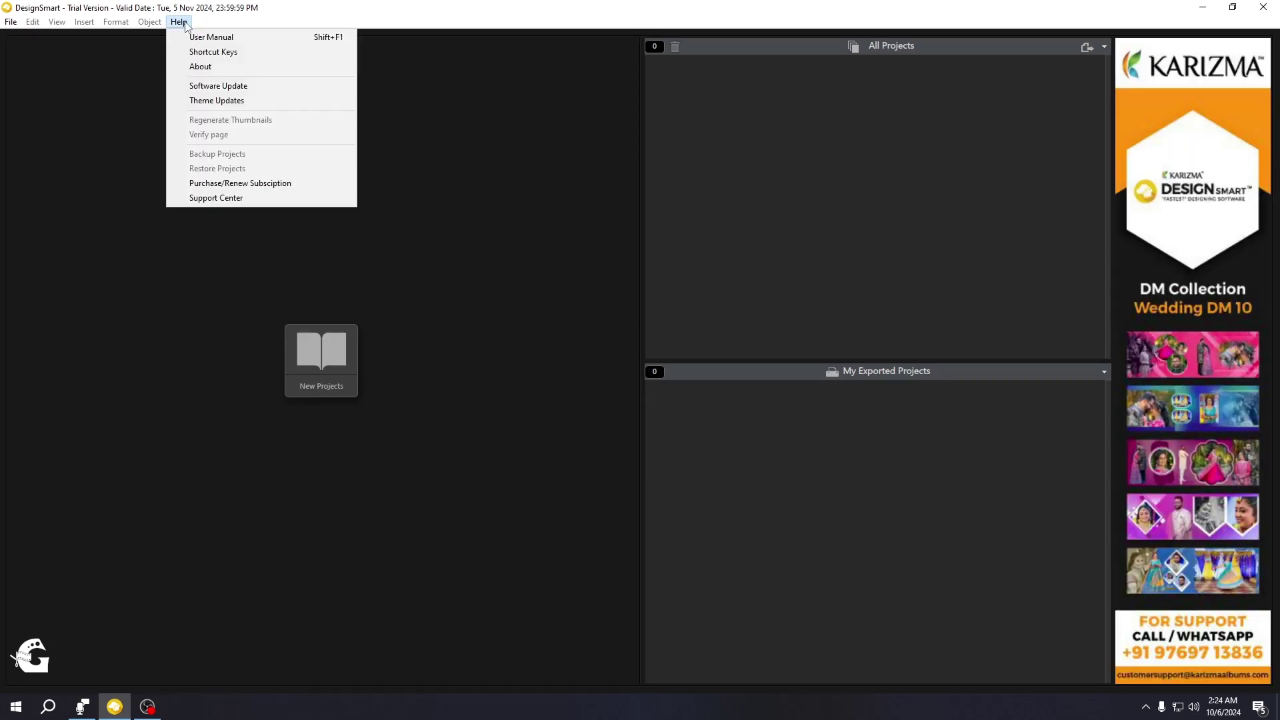
left_click(310, 85)
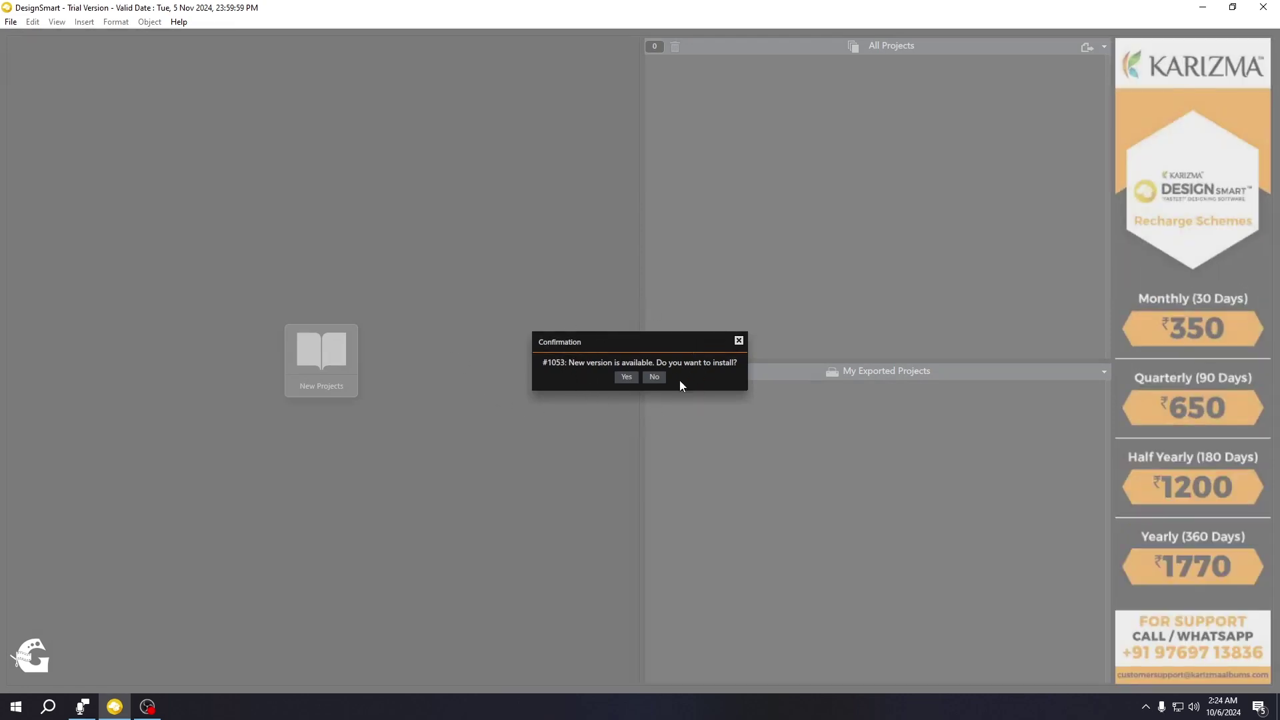
Accept installing the new version, then let DesignSmart close so the 1.0.203 update can install.
left_click(624, 378)
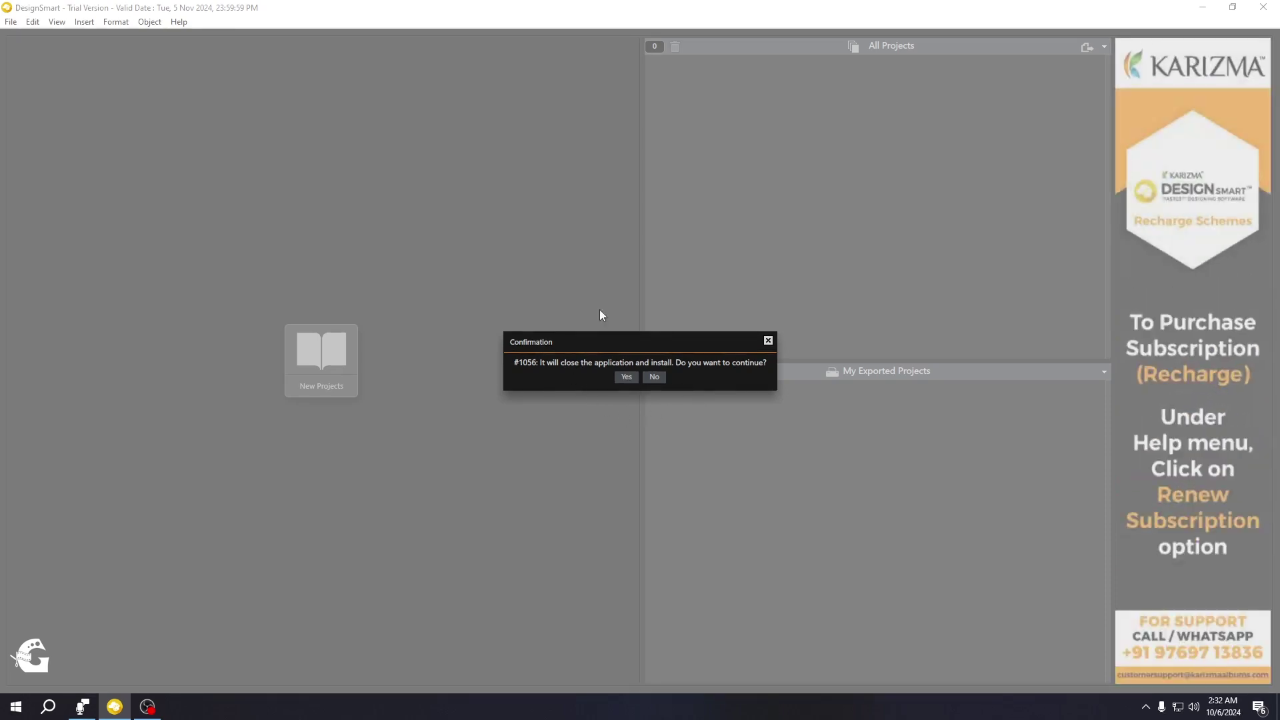
left_click(626, 378)
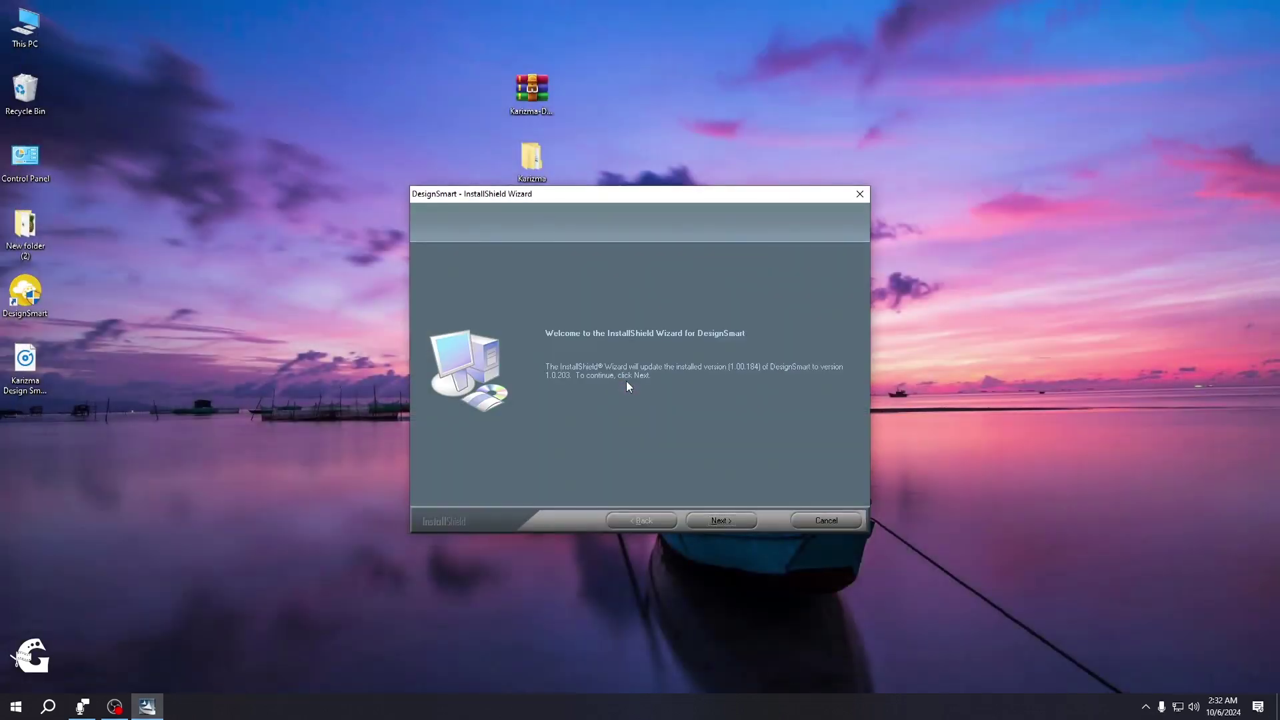
Run the wizard's upgrade from 1.00.184 to 1.0.203 and finish with Launch Application left checked.
left_click(741, 521)
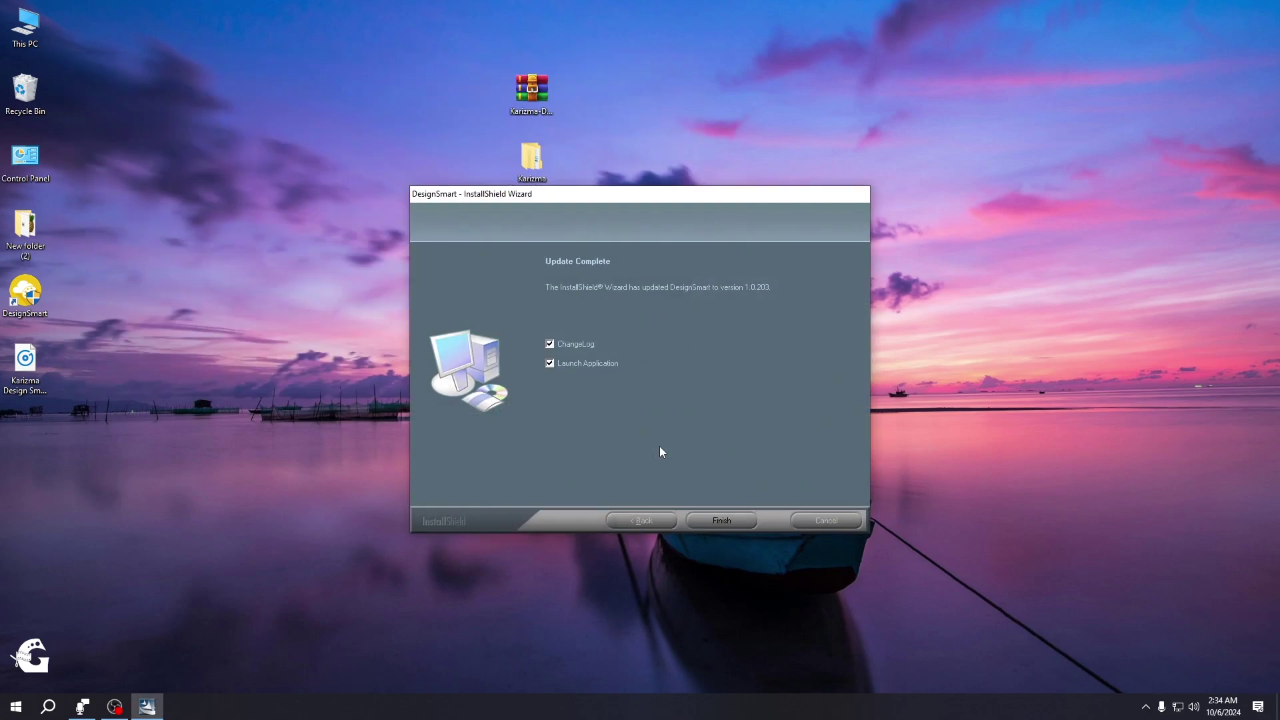
left_click(745, 523)
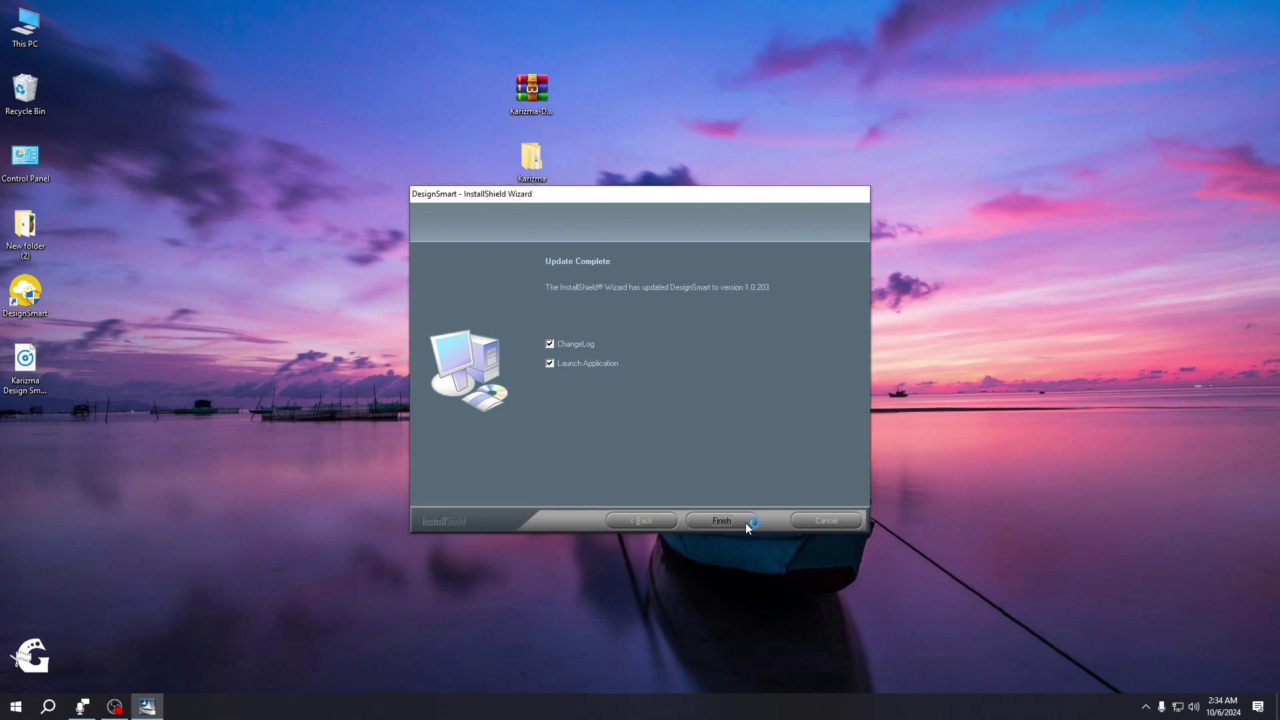